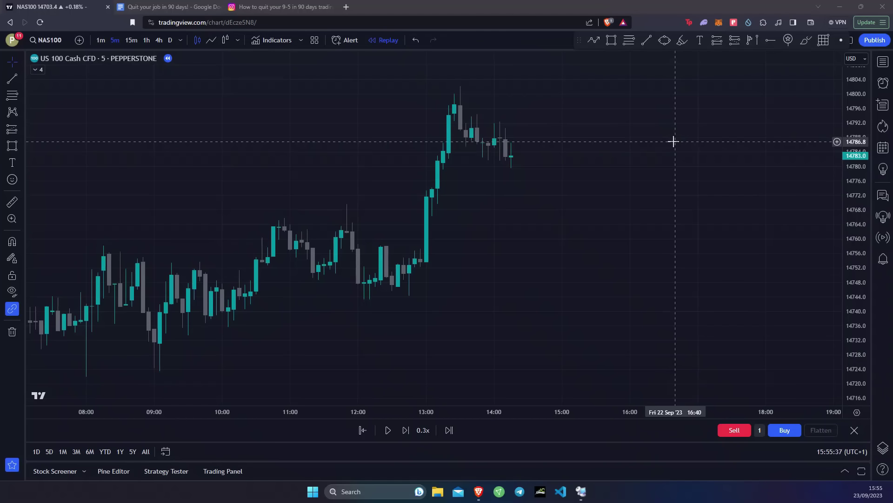
# - Review the Instagram post on quitting a 9-5 and the NAS100 chart, and open the "Quit your job in 90 days!" Google Docs checklist
pyautogui.click(274, 5)
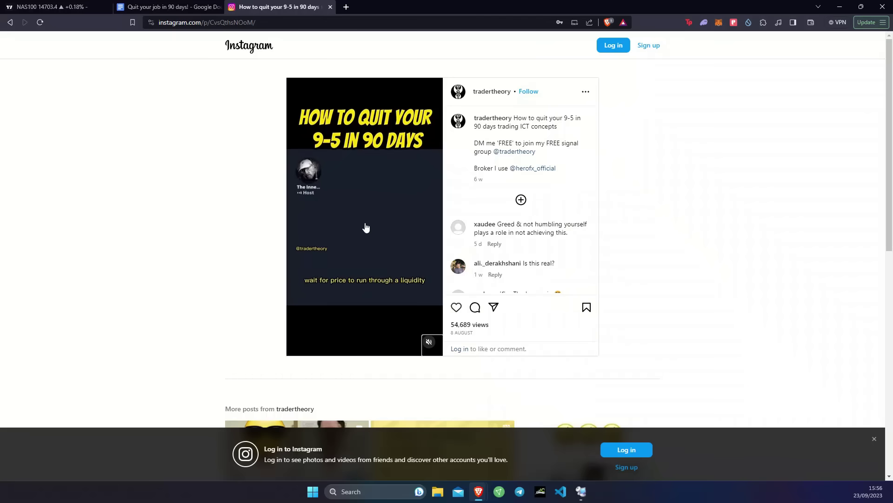
pyautogui.click(71, 6)
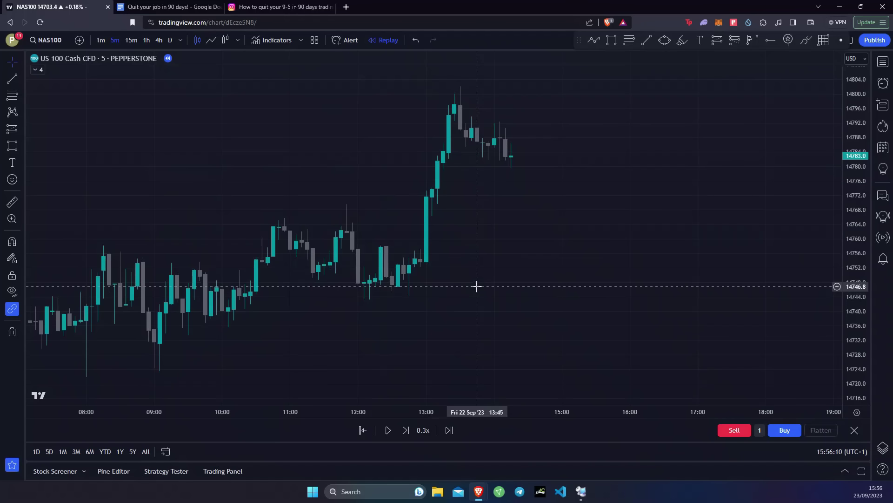
pyautogui.click(183, 5)
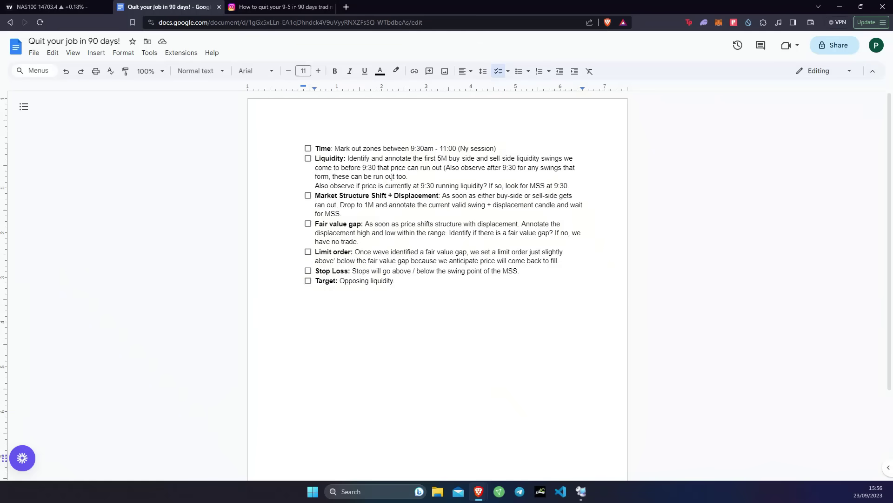
# - Tick the Time, Liquidity and Market Structure Shift + Displacement items in the checklist and clear all three ticks again
pyautogui.click(308, 148)
pyautogui.click(308, 159)
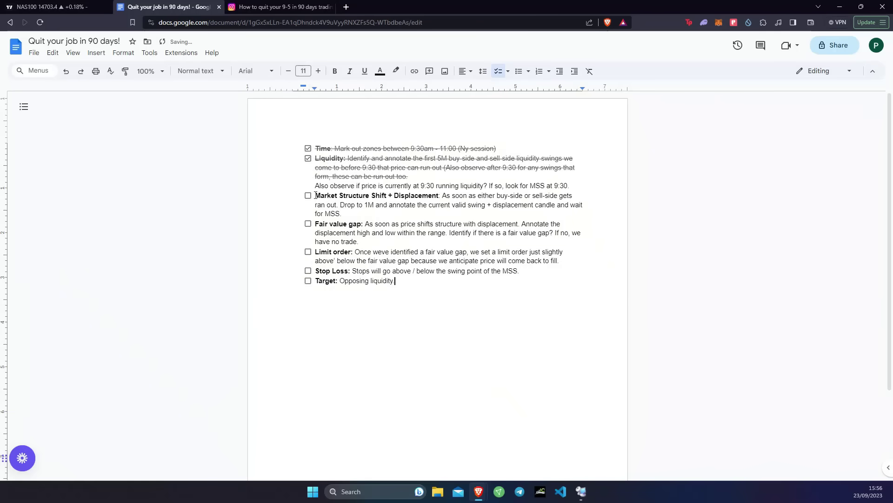
pyautogui.click(308, 196)
pyautogui.click(308, 148)
pyautogui.click(308, 158)
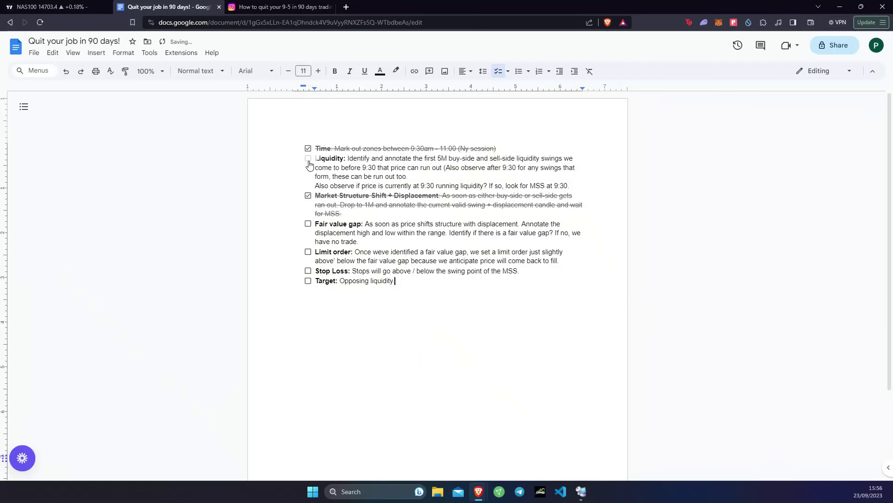
pyautogui.click(308, 196)
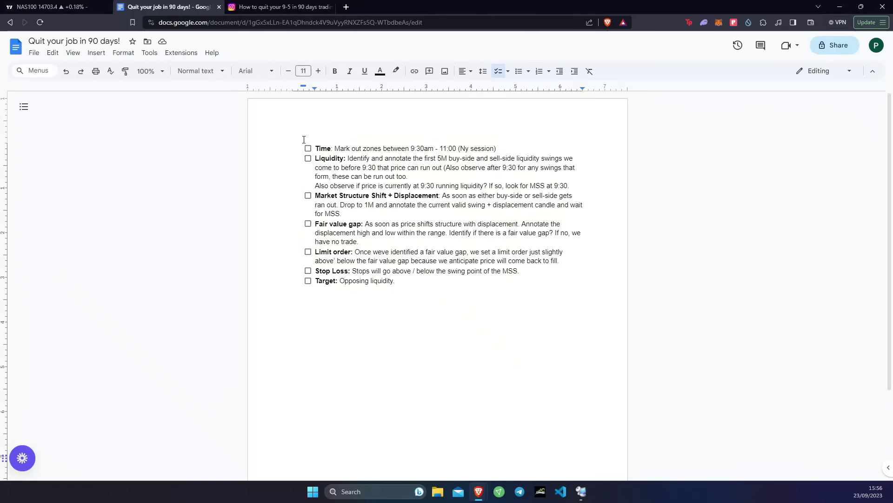
# - Switch to the TradingView NAS100 chart and place a vertical line at 14:30 on 22 Sep '23 for the session start
pyautogui.click(56, 7)
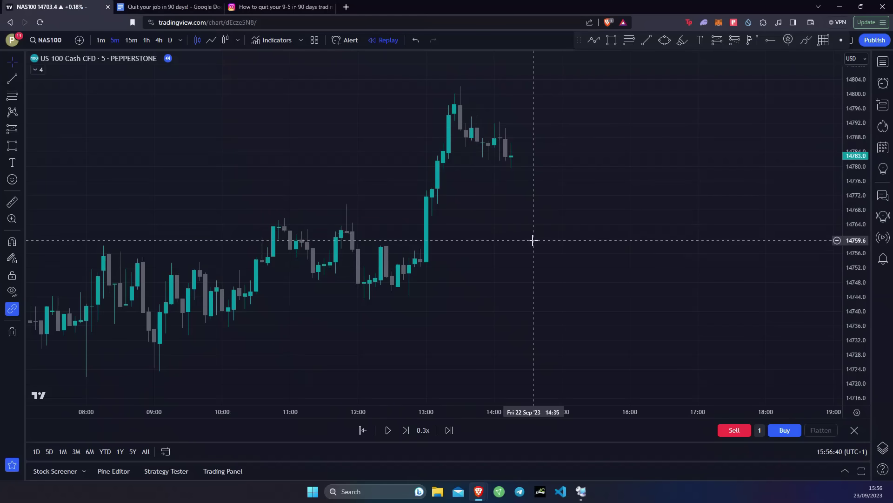
pyautogui.click(178, 8)
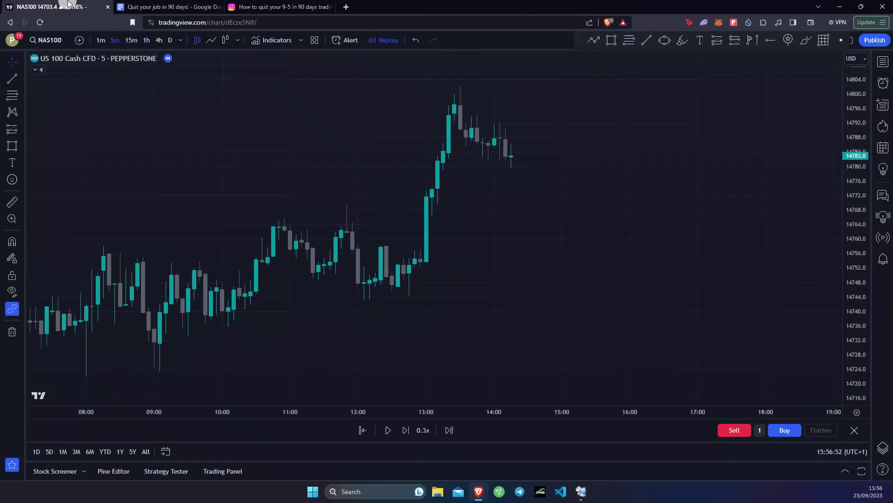
pyautogui.click(57, 5)
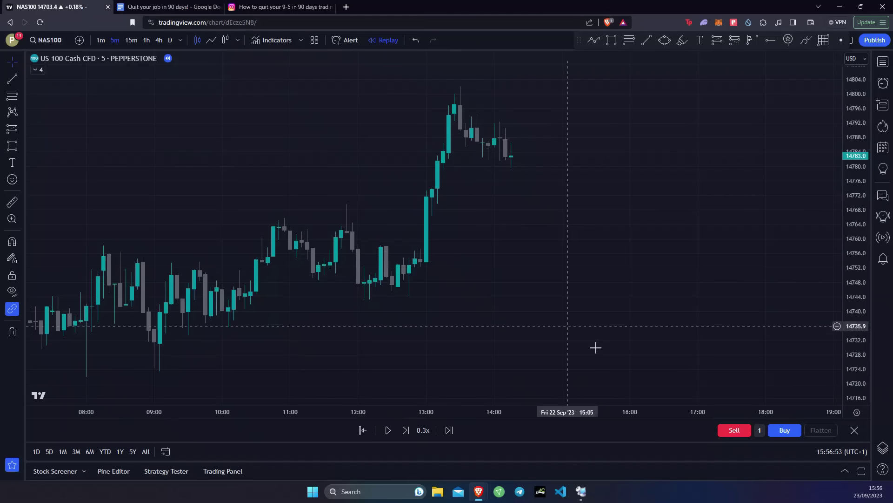
pyautogui.click(22, 80)
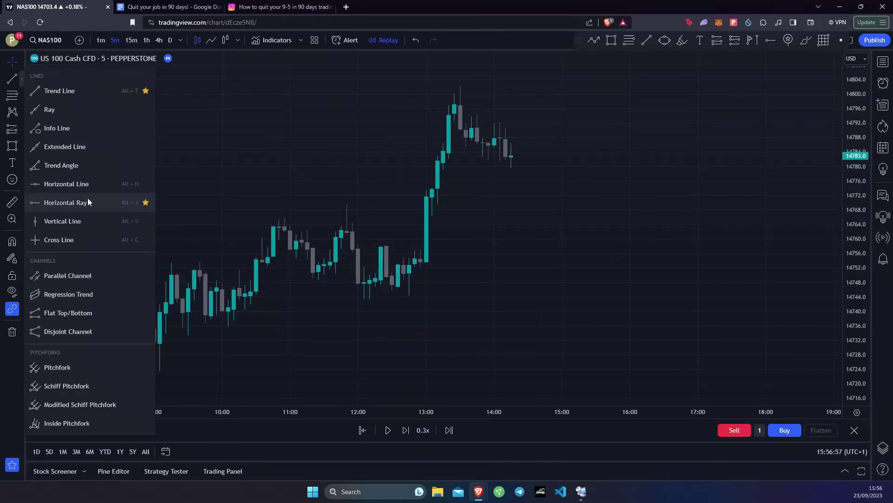
pyautogui.click(65, 223)
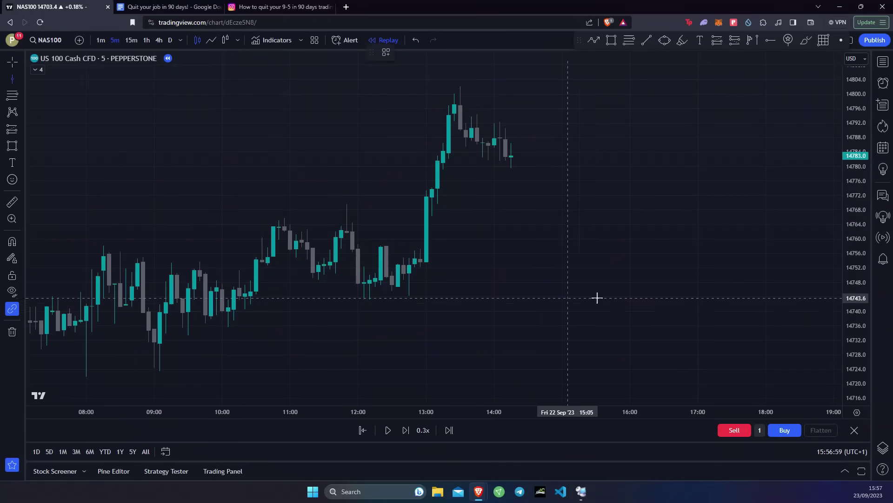
pyautogui.click(525, 255)
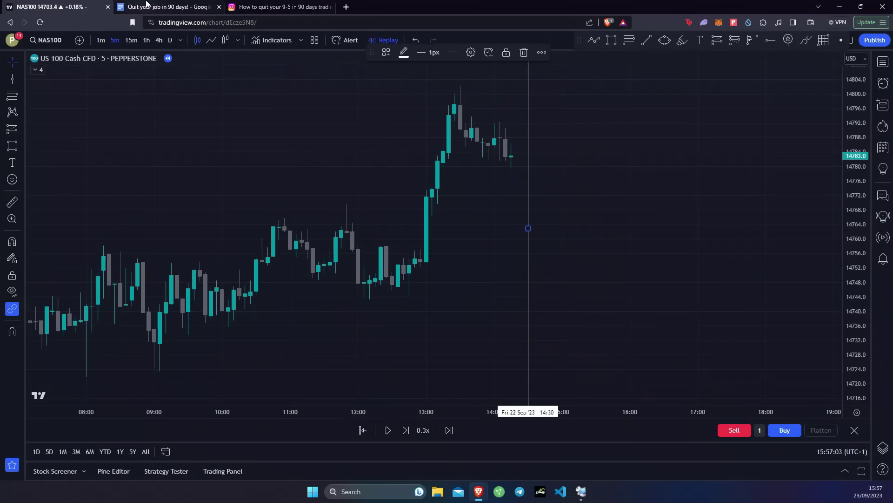
# - Check the session times in the Google Docs checklist and place a second vertical line at 16:00 on the TradingView chart
pyautogui.click(244, 7)
pyautogui.click(186, 7)
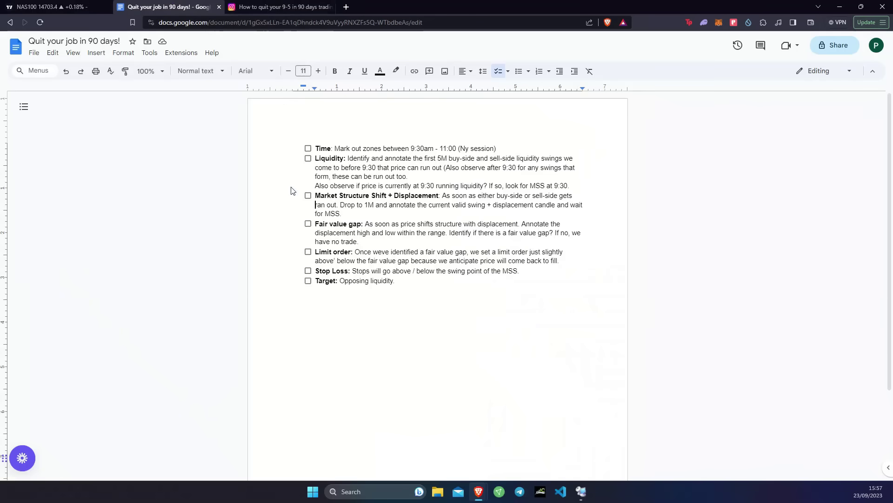
pyautogui.click(47, 7)
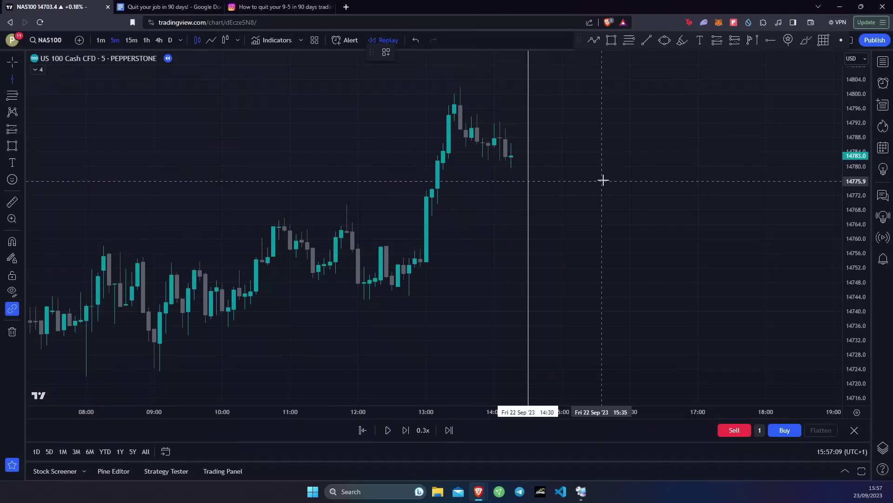
pyautogui.click(630, 182)
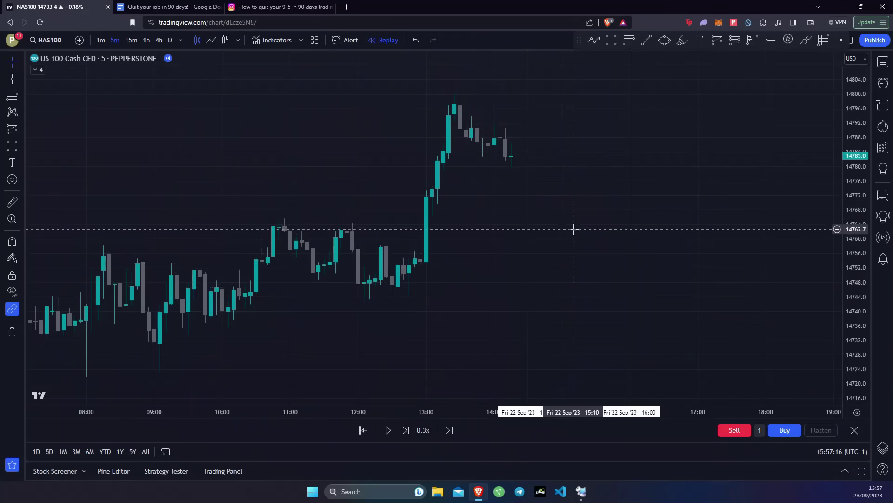
# - Tick the Time item in the Google Docs checklist and return to the TradingView chart
pyautogui.click(205, 7)
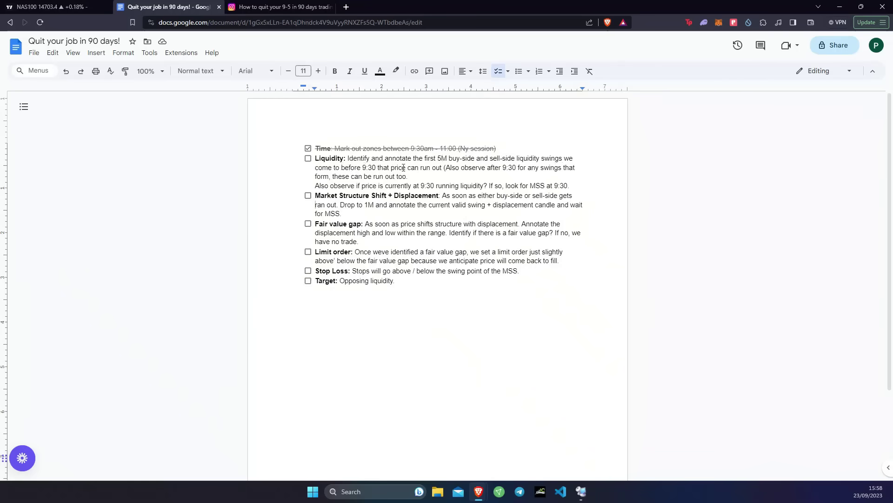
pyautogui.click(51, 6)
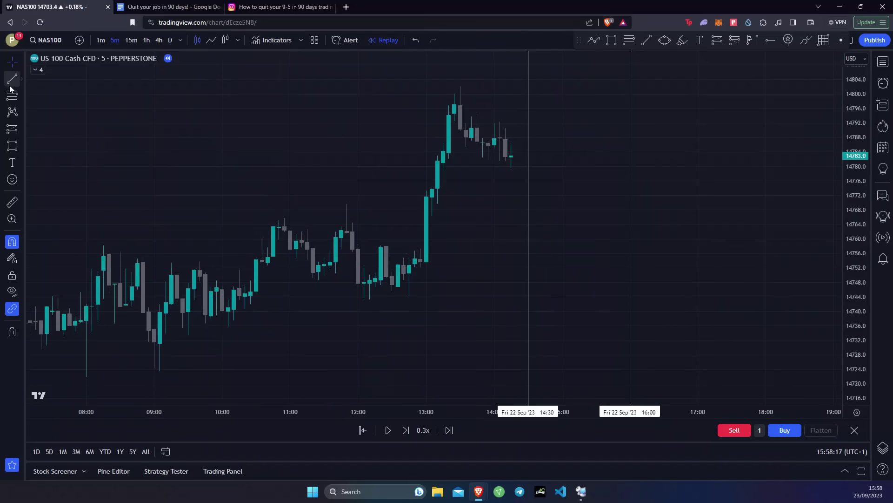
pyautogui.click(594, 40)
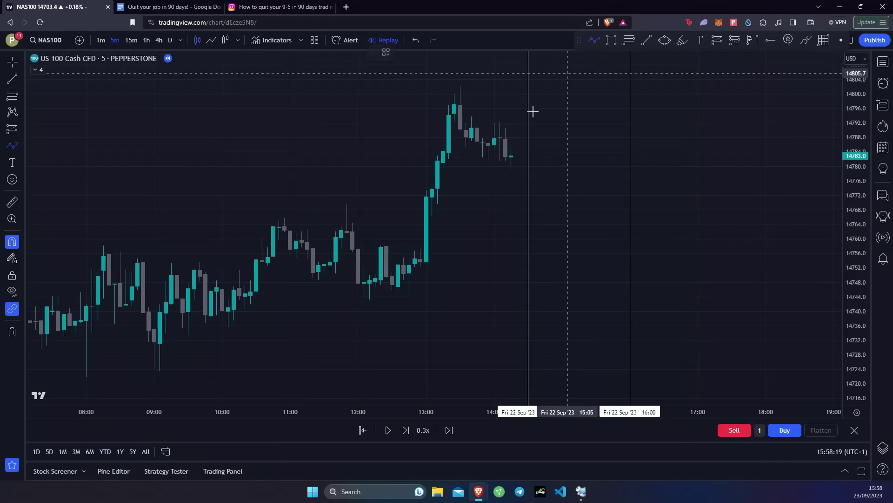
pyautogui.click(342, 226)
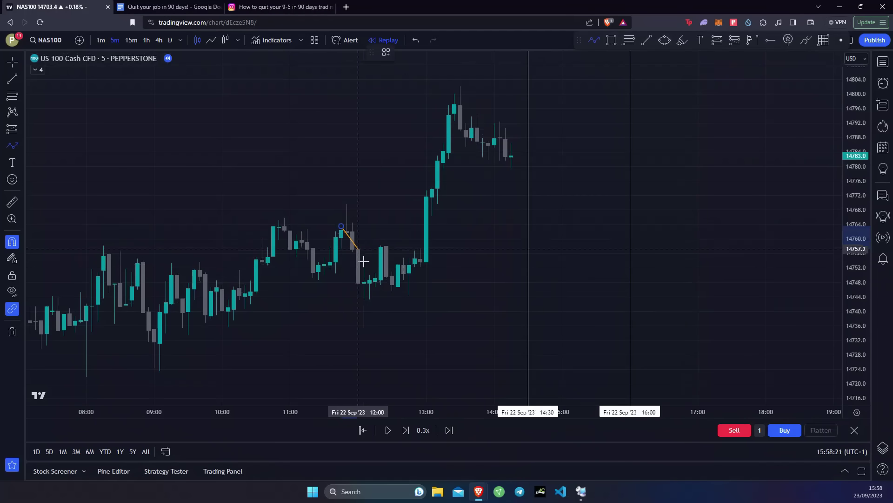
pyautogui.click(392, 291)
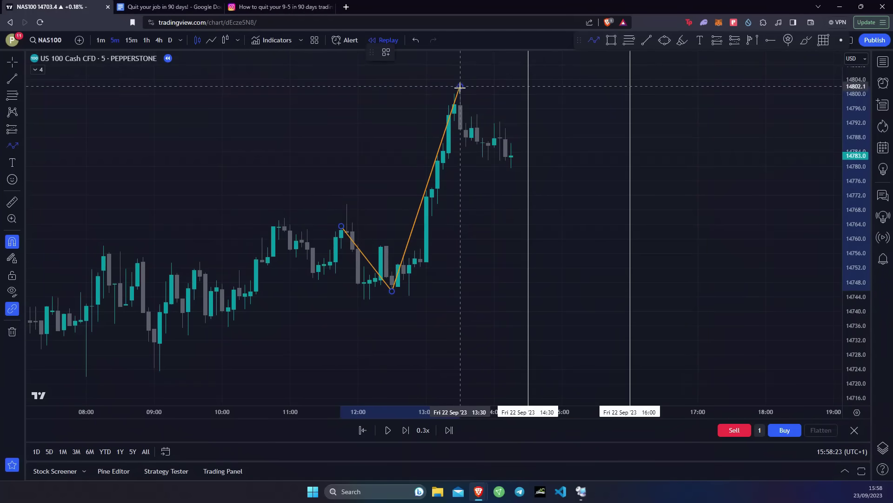
pyautogui.click(460, 86)
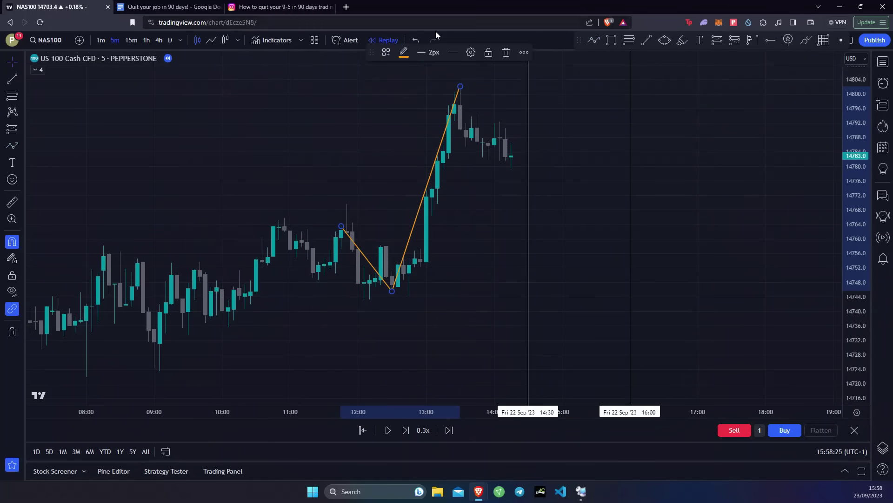
pyautogui.click(419, 42)
# - Draw horizontal trend lines from the 13:30 swing high at 14802.1 and the 12:05 swing low at 14743.3 to about 15:40
pyautogui.click(12, 79)
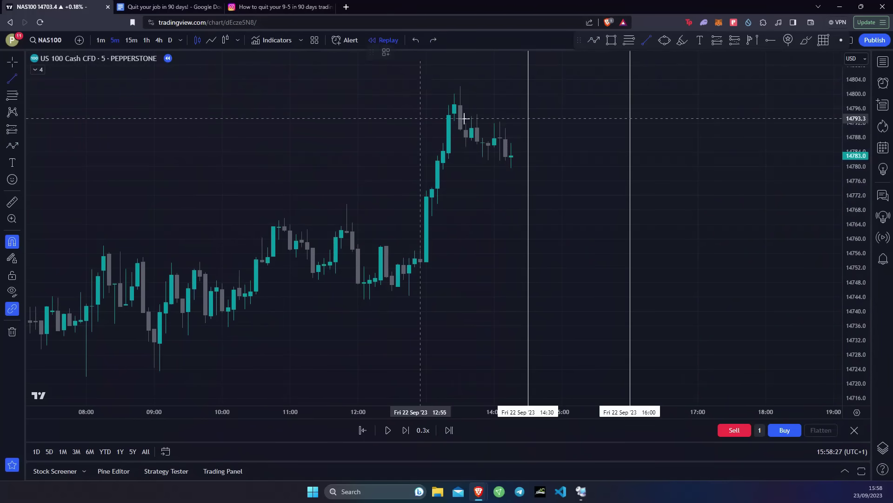
pyautogui.click(461, 86)
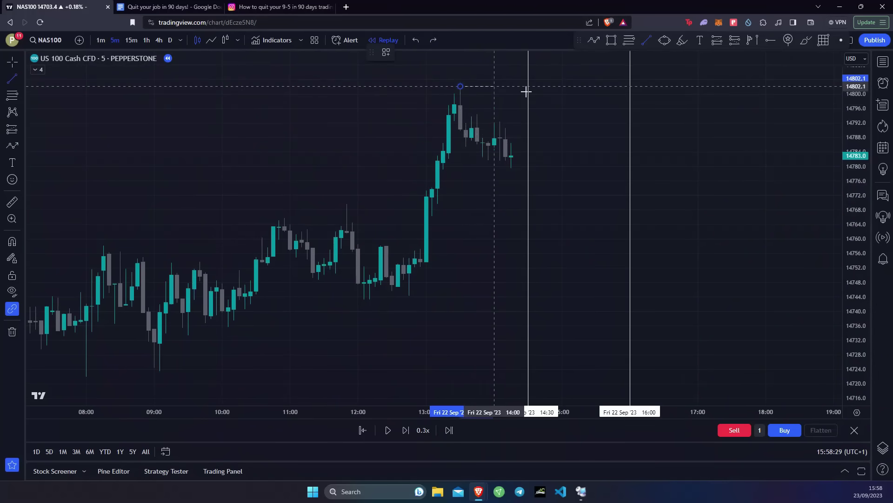
pyautogui.click(607, 86)
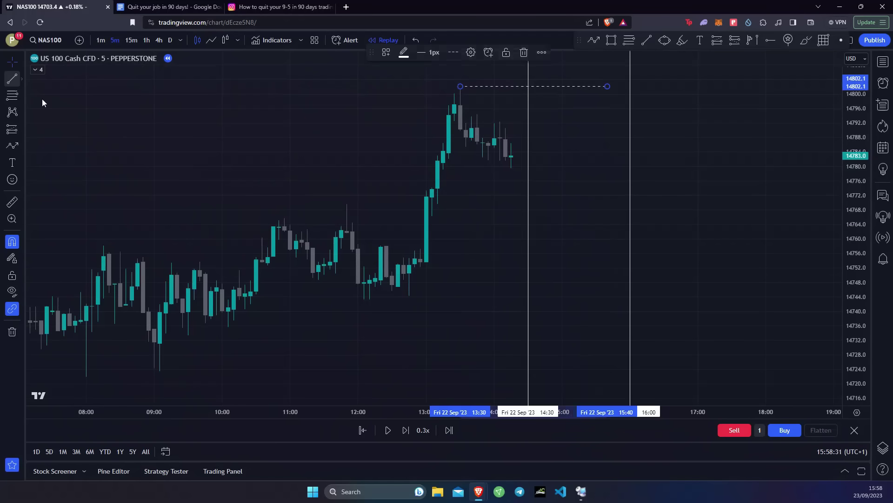
pyautogui.click(365, 315)
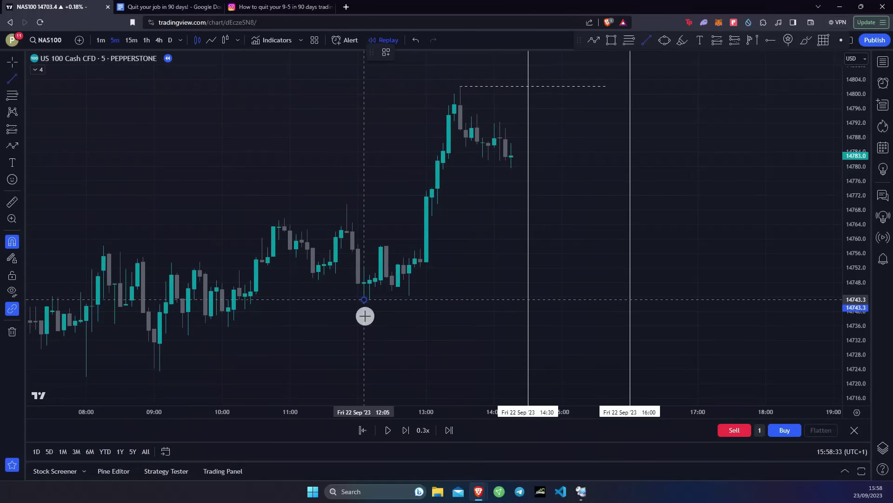
pyautogui.click(605, 305)
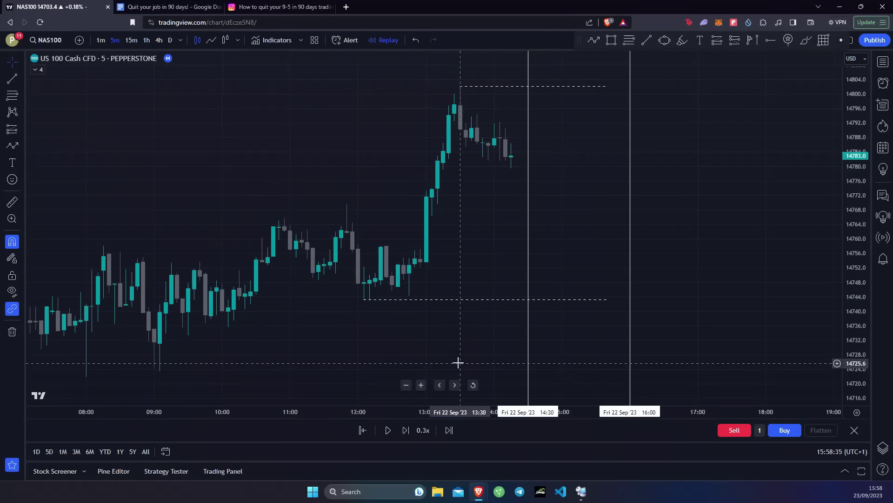
# - Apply the Liq template to both horizontal trend lines, at the swing high and at the swing low
pyautogui.rightClick(601, 89)
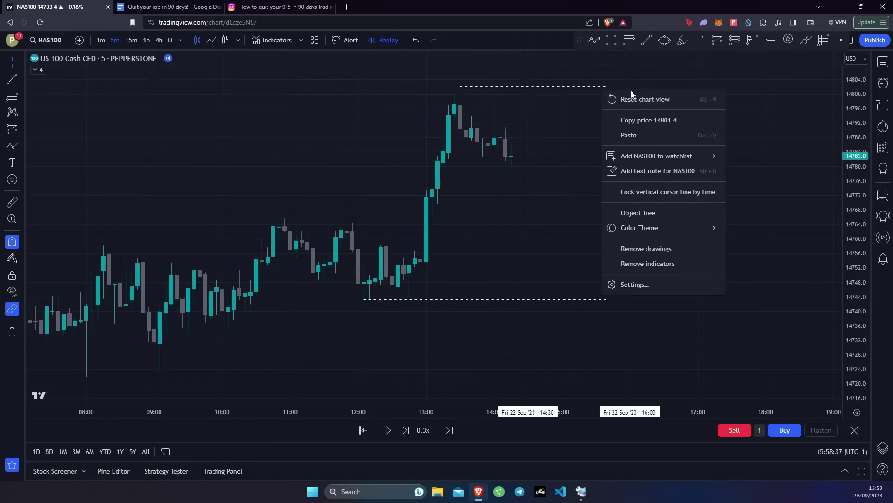
pyautogui.click(580, 86)
pyautogui.rightClick(586, 87)
pyautogui.moveTo(632, 95)
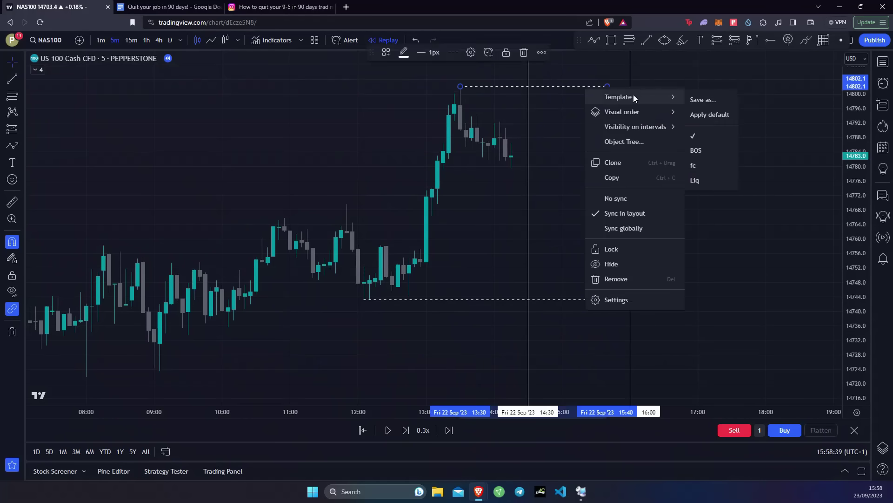
pyautogui.click(695, 180)
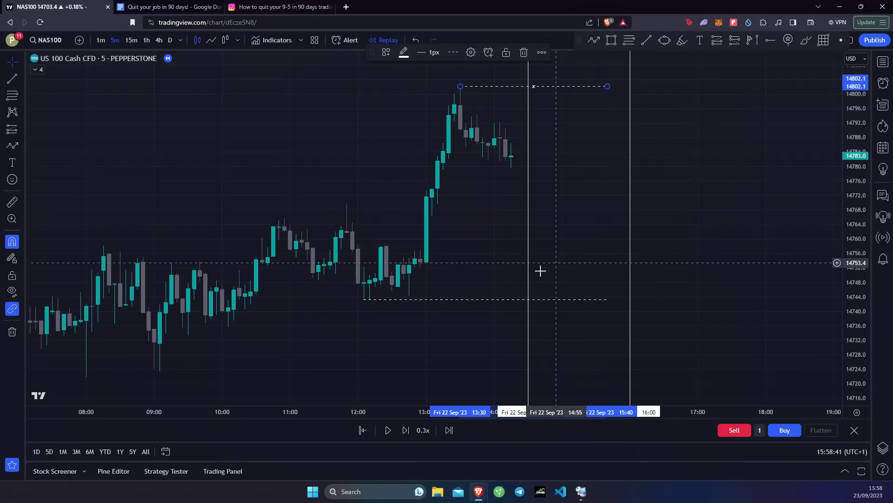
pyautogui.click(559, 302)
pyautogui.rightClick(552, 300)
pyautogui.moveTo(633, 267)
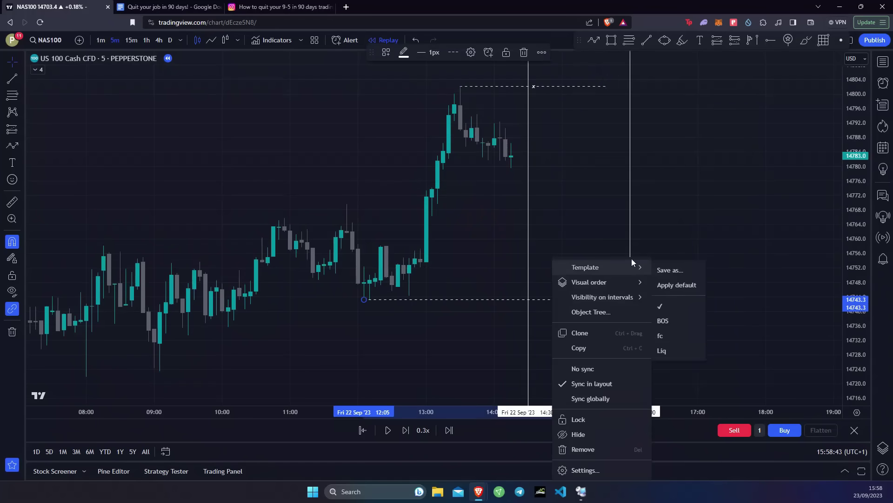
pyautogui.click(668, 352)
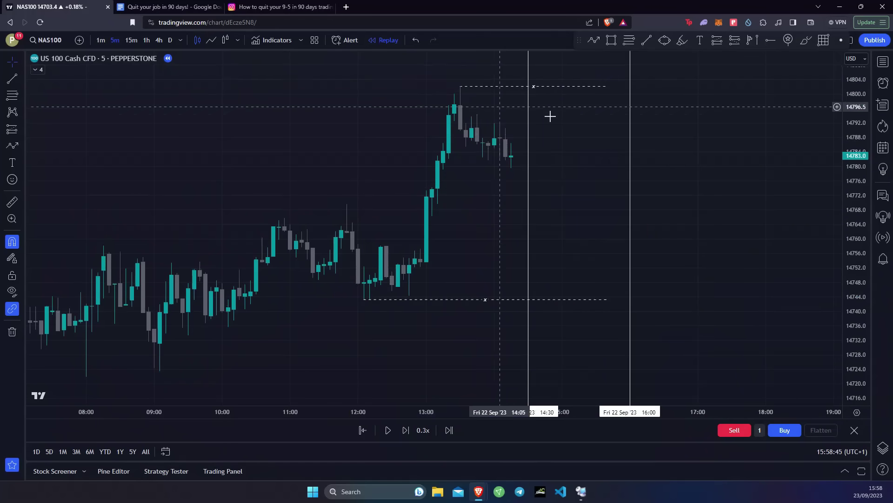
# - Tick the Liquidity item in the Google Docs checklist
pyautogui.click(183, 6)
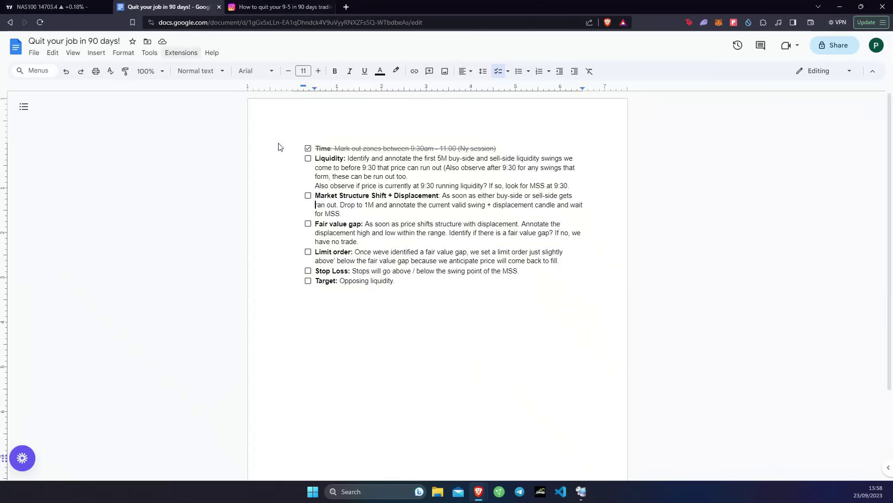
pyautogui.click(307, 158)
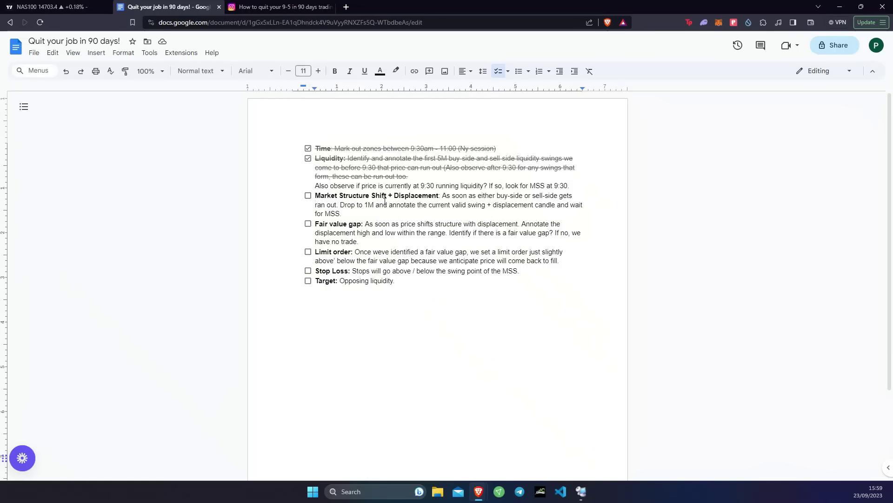
# - Return to the TradingView NAS100 chart and change its timeframe to 1 minute
pyautogui.click(91, 5)
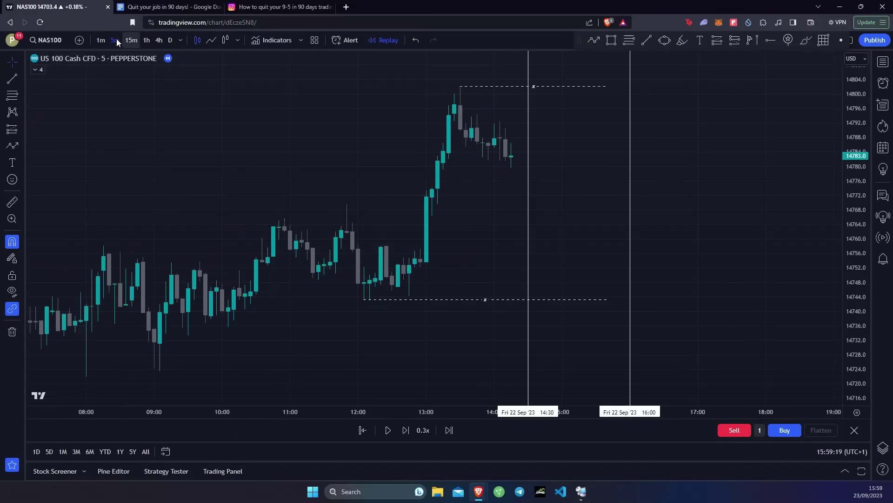
pyautogui.click(102, 41)
pyautogui.scroll(-4, 420, 247)
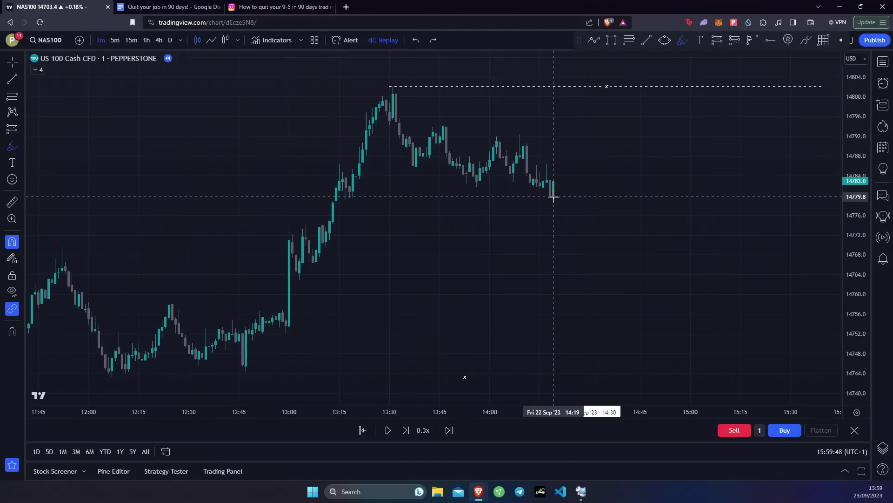
# - Brush freehand paths from the latest candle towards the upper and lower liquidity lines, and undo both strokes
pyautogui.moveTo(552, 199)
pyautogui.mouseDown()
pyautogui.moveTo(626, 71)
pyautogui.moveTo(553, 196)
pyautogui.moveTo(600, 328)
pyautogui.moveTo(649, 405)
pyautogui.mouseUp()
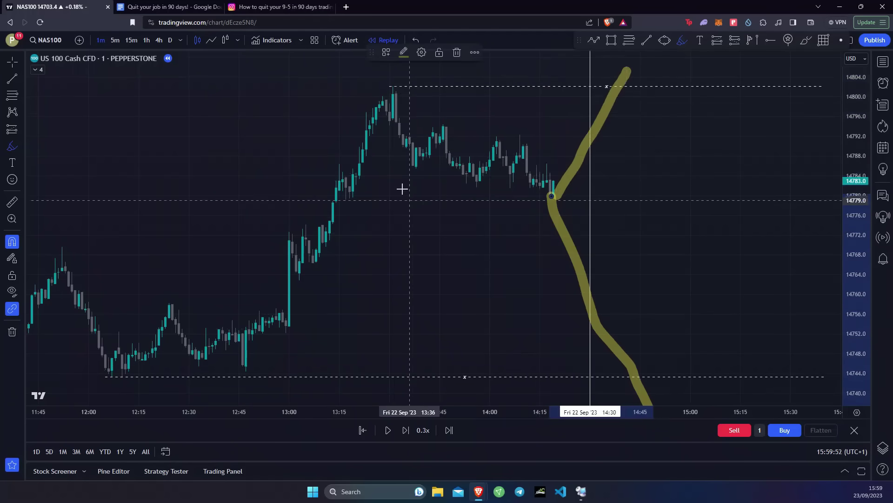
pyautogui.click(414, 39)
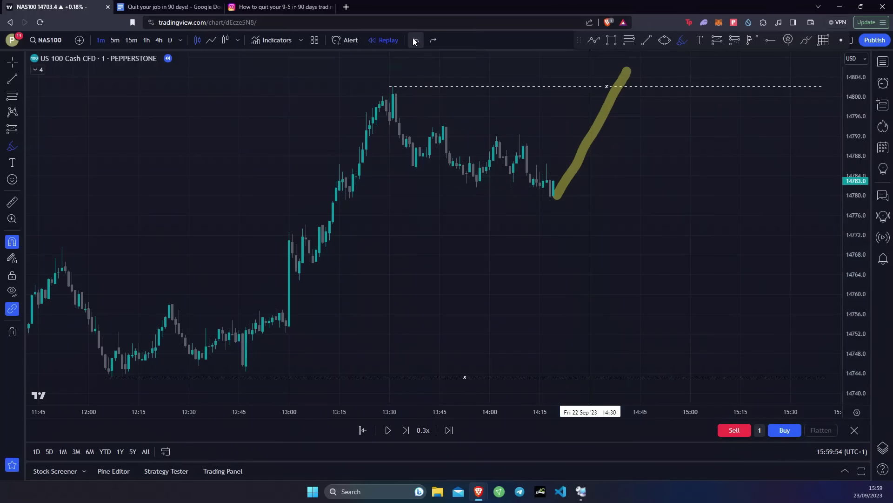
pyautogui.click(415, 39)
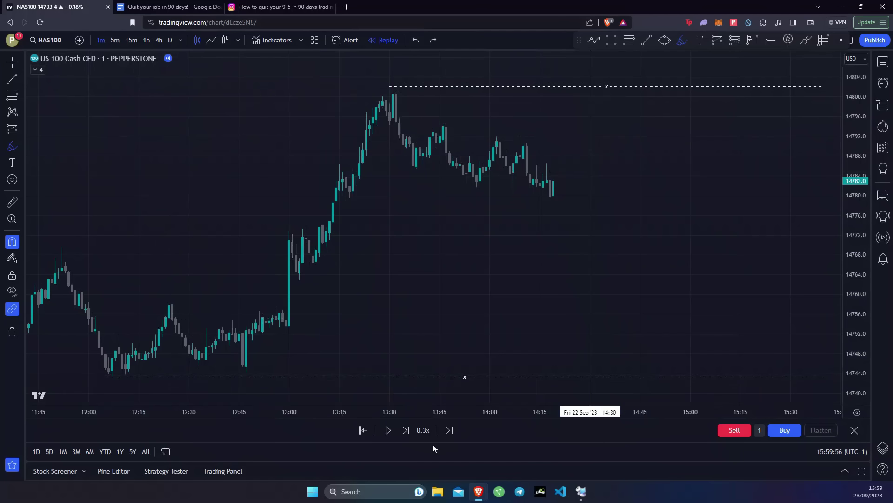
# - Advance the chart replay bar by bar to the 14:35 candle
pyautogui.click(404, 429)
pyautogui.click(404, 430)
pyautogui.click(404, 429)
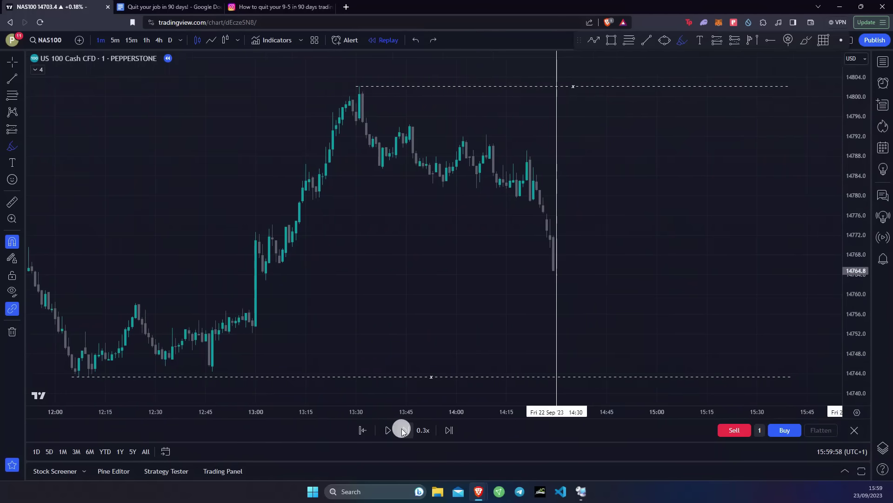
pyautogui.click(404, 430)
pyautogui.click(404, 430)
pyautogui.click(404, 430)
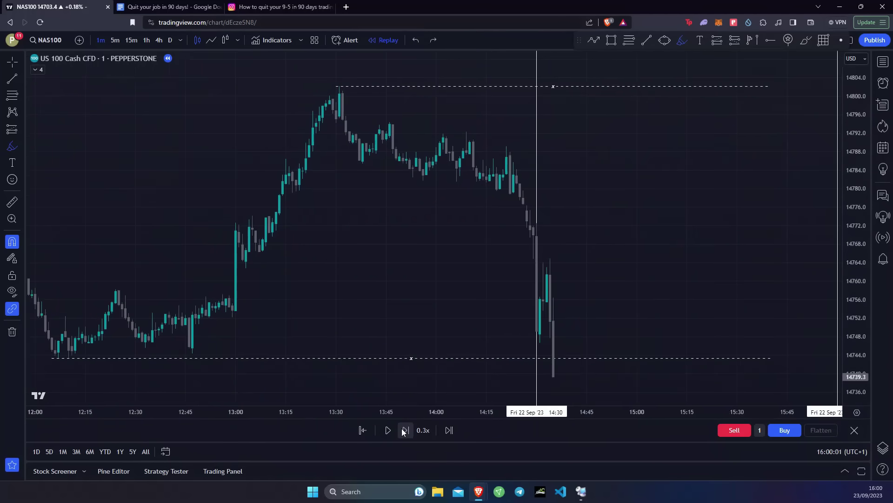
# - Brush over the drop at 14:30 and undo it, and highlight where price crosses the lower liquidity line
pyautogui.moveTo(534, 169); pyautogui.dragTo(530, 365)
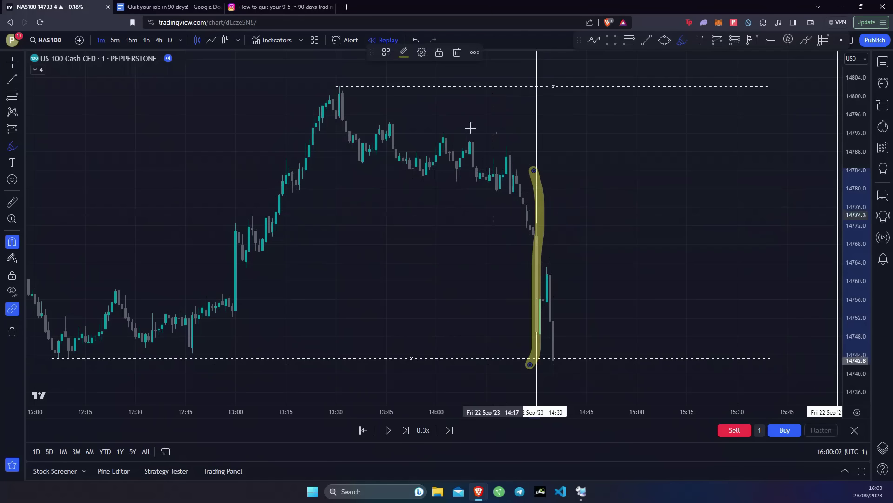
pyautogui.click(416, 40)
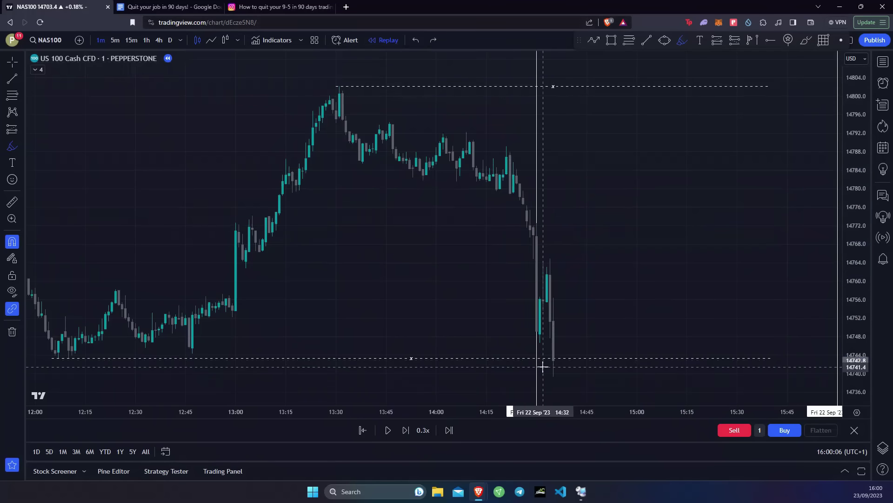
pyautogui.moveTo(529, 360); pyautogui.dragTo(613, 360)
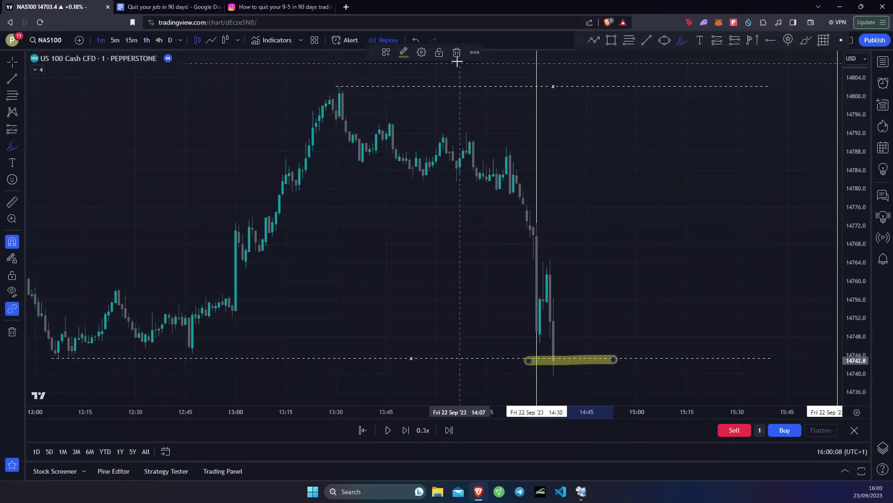
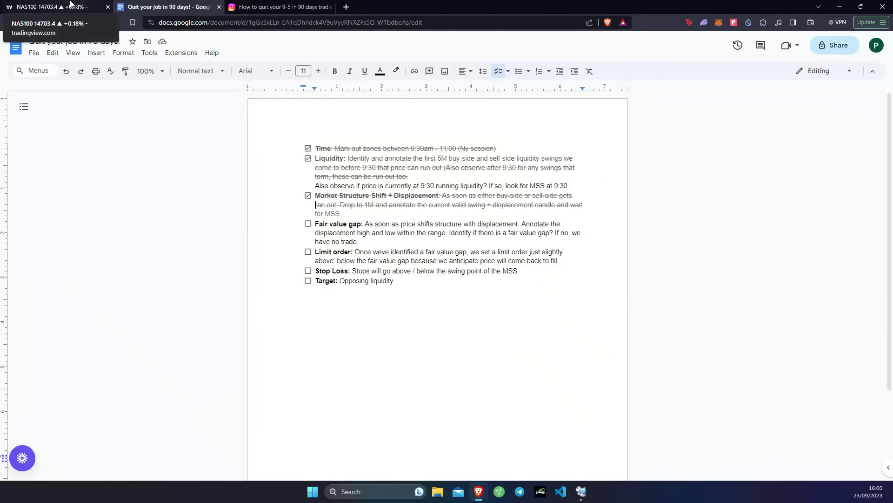
# - Return to the TradingView chart and draw a horizontal trend line from the 14:34 swing high at 14764.9 to 14:56
pyautogui.click(71, 4)
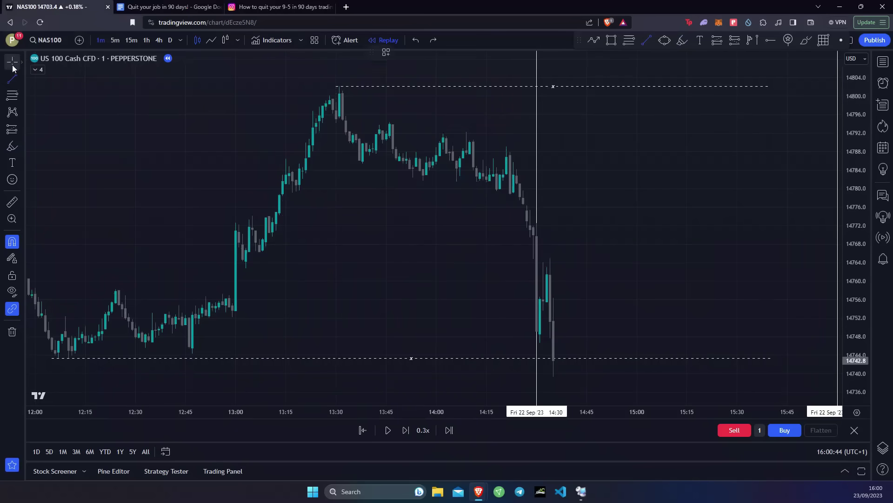
pyautogui.scroll(2, 400, 270)
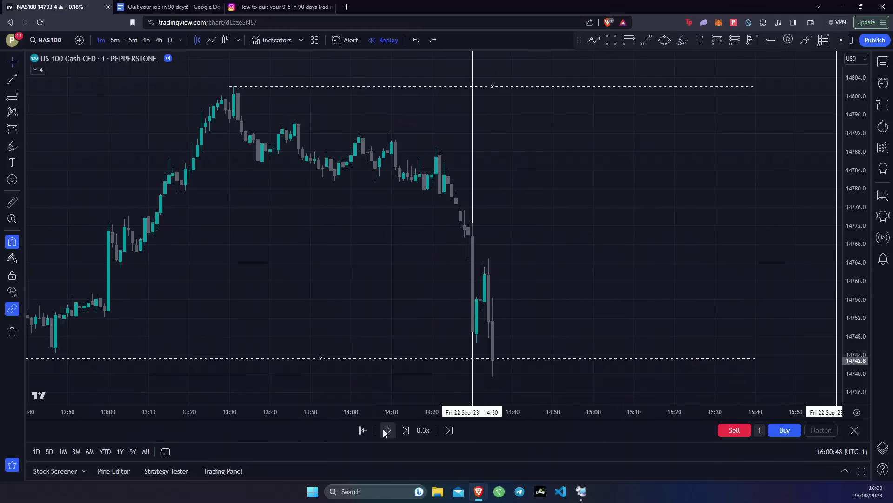
pyautogui.click(12, 78)
pyautogui.click(489, 251)
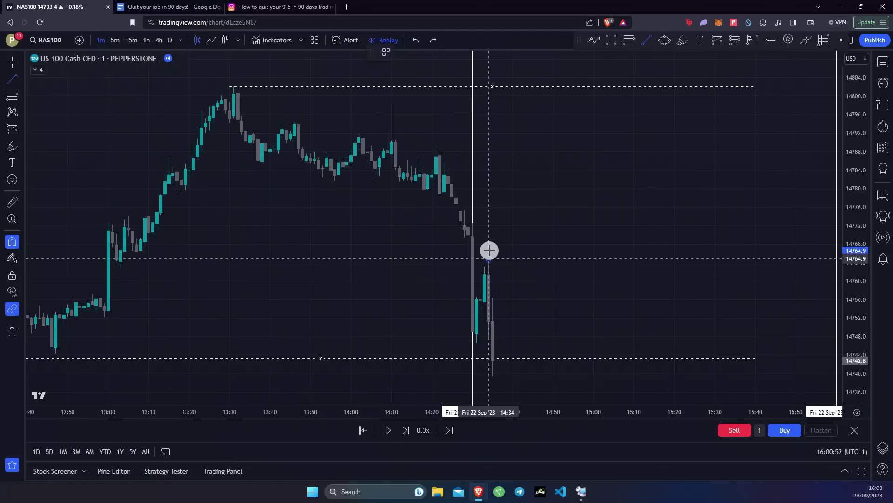
pyautogui.click(578, 256)
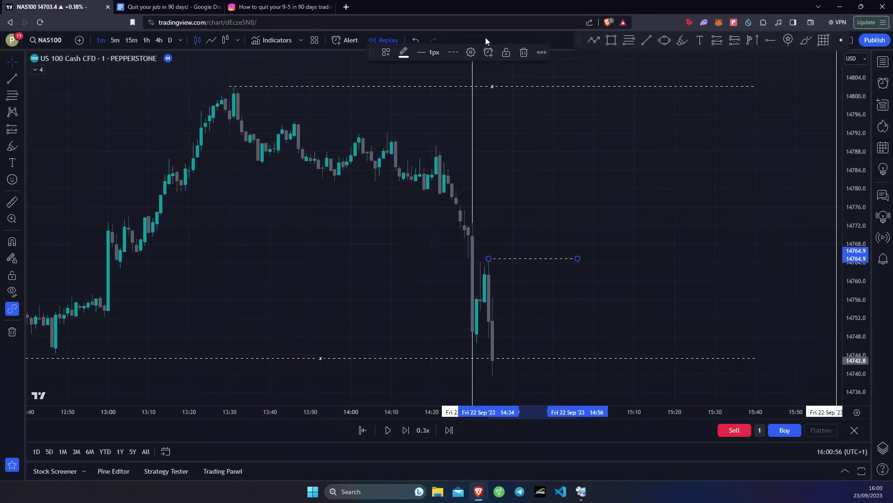
# - Brush upward moves from the 14:35 low and a highlight along the 14:34 swing-high line, and undo the strokes
pyautogui.click(682, 41)
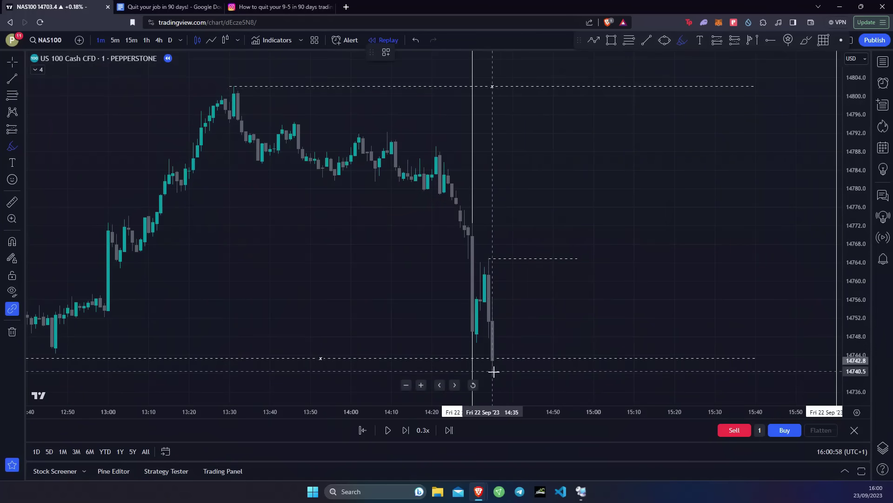
pyautogui.moveTo(493, 375); pyautogui.dragTo(535, 225)
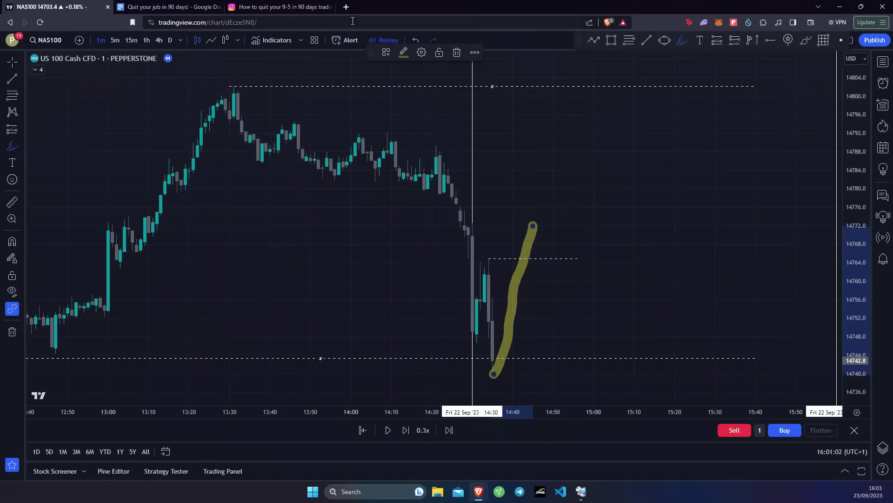
pyautogui.click(416, 40)
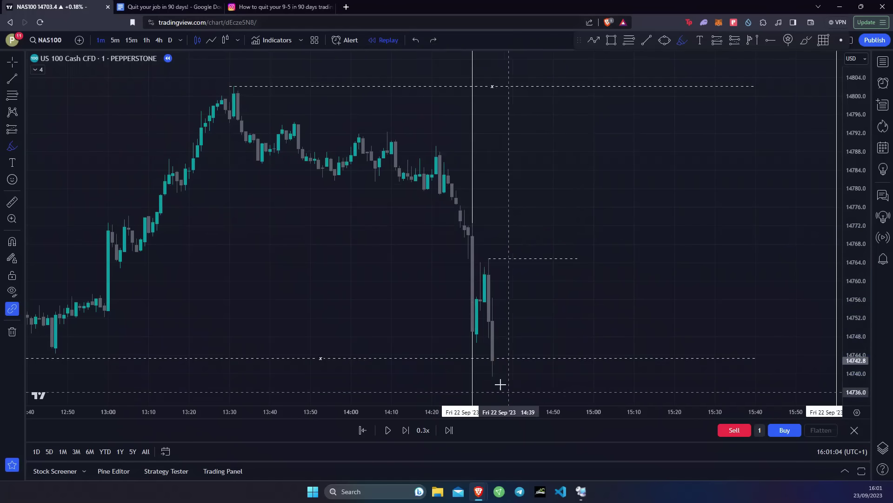
pyautogui.moveTo(492, 377); pyautogui.dragTo(525, 282)
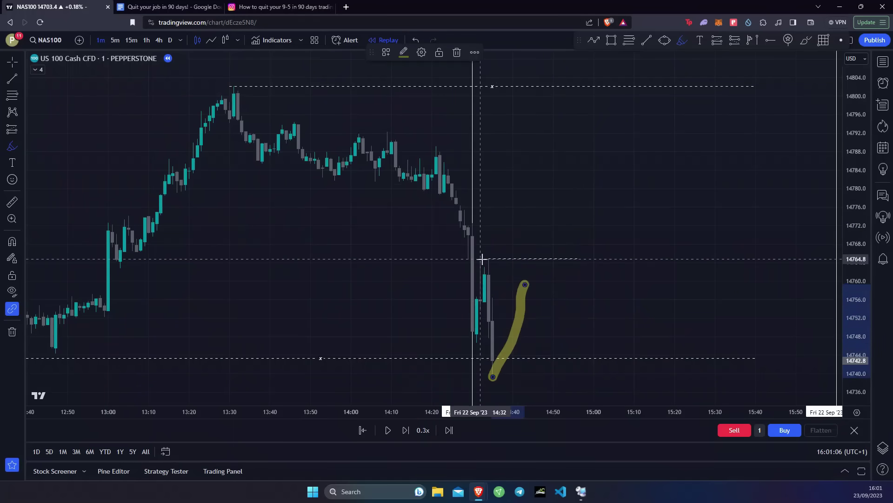
pyautogui.moveTo(488, 259); pyautogui.dragTo(594, 255)
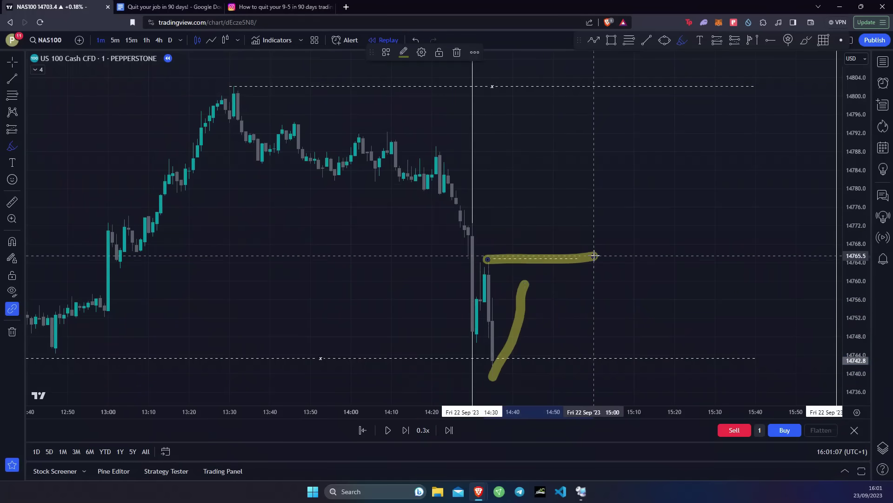
pyautogui.click(412, 39)
pyautogui.click(412, 38)
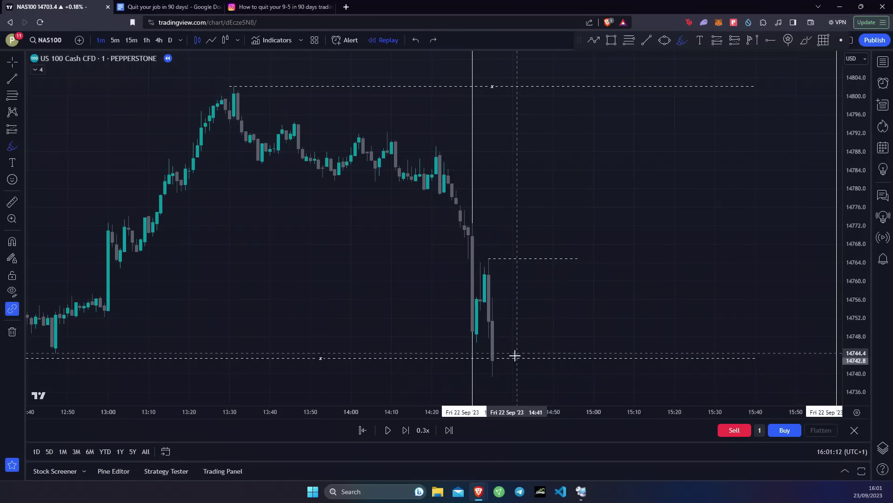
# - Sketch a freehand price scenario around the lower liquidity line and the 14:34 swing-high line, and undo all its strokes
pyautogui.moveTo(496, 370)
pyautogui.mouseDown()
pyautogui.moveTo(527, 219)
pyautogui.moveTo(552, 325)
pyautogui.mouseUp()
pyautogui.moveTo(484, 325); pyautogui.dragTo(614, 305)
pyautogui.moveTo(617, 353); pyautogui.dragTo(480, 364)
pyautogui.moveTo(569, 326)
pyautogui.mouseDown()
pyautogui.moveTo(569, 335)
pyautogui.moveTo(620, 122)
pyautogui.mouseUp()
pyautogui.click(417, 39)
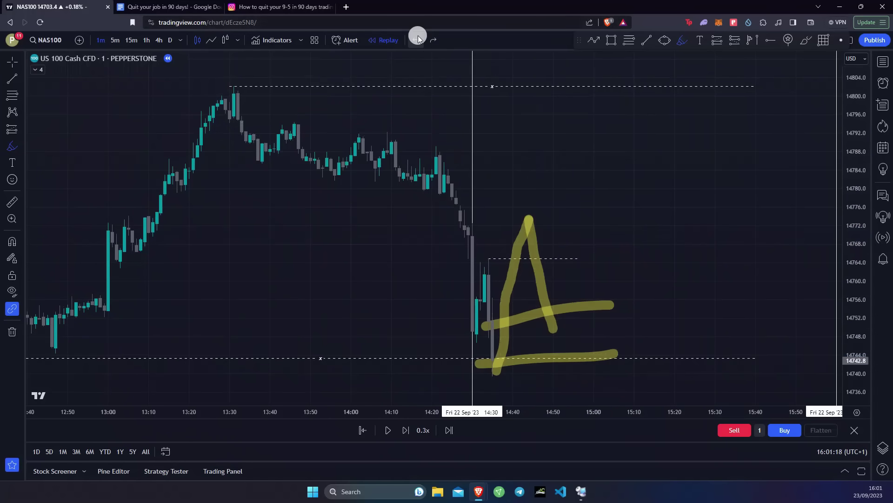
pyautogui.click(417, 39)
pyautogui.click(417, 39)
pyautogui.click(417, 40)
pyautogui.click(417, 40)
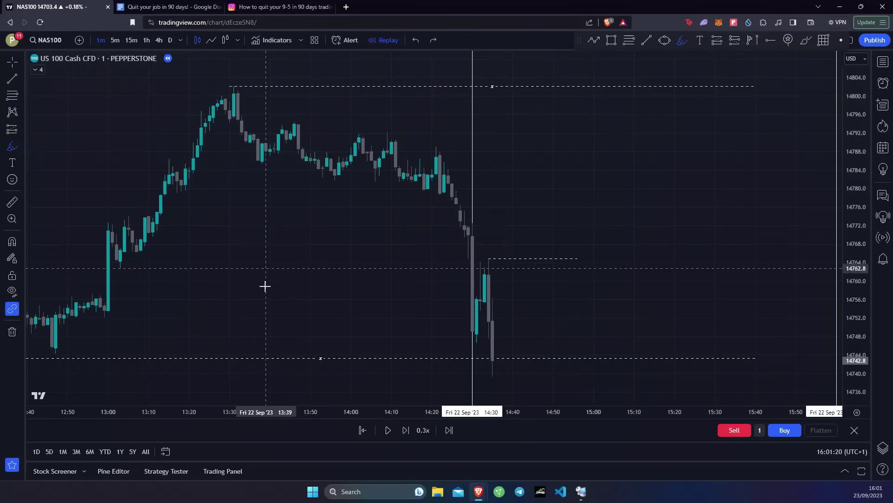
# - Advance the chart replay step by step until the 14:45 candle is complete
pyautogui.click(406, 430)
pyautogui.click(406, 430)
pyautogui.click(406, 430)
pyautogui.click(405, 430)
pyautogui.click(406, 430)
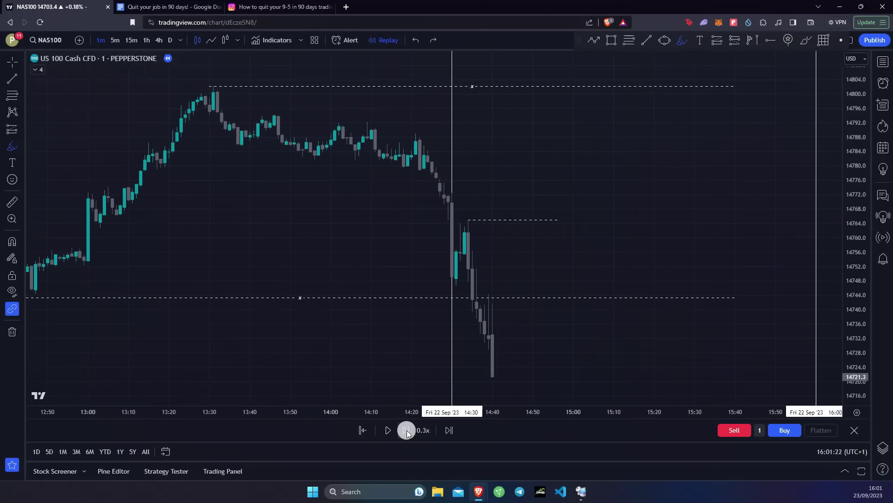
pyautogui.click(405, 430)
pyautogui.click(405, 430)
pyautogui.click(406, 430)
pyautogui.click(406, 430)
pyautogui.click(406, 430)
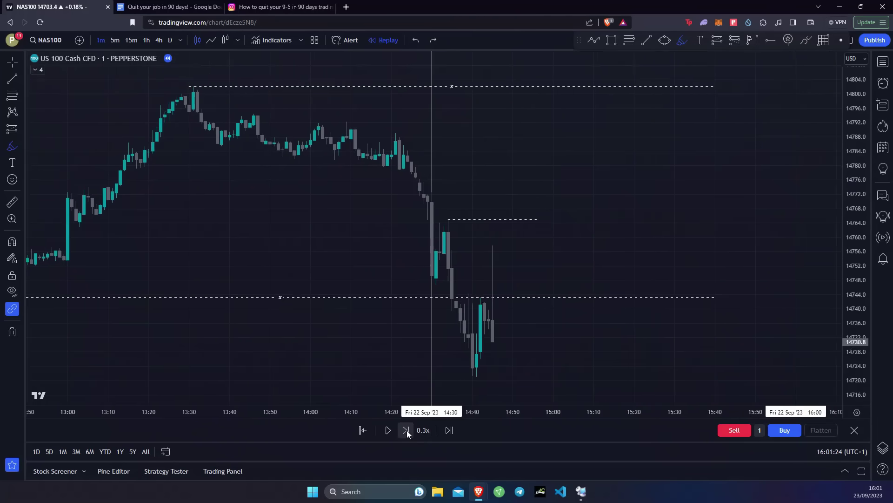
pyautogui.click(406, 430)
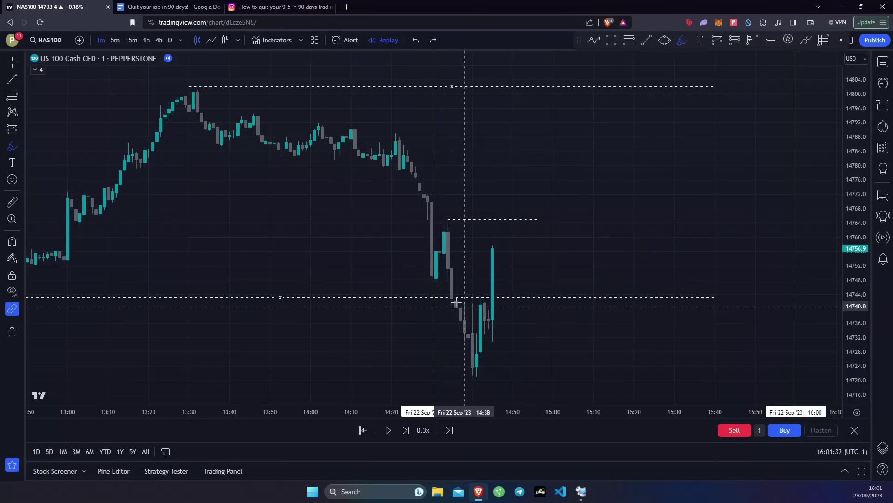
# - Brush a cross over the candles around 14:40 and a highlight along the 14:34 swing-high line, and undo the strokes
pyautogui.moveTo(460, 294)
pyautogui.mouseDown()
pyautogui.moveTo(483, 359)
pyautogui.moveTo(488, 296)
pyautogui.mouseUp()
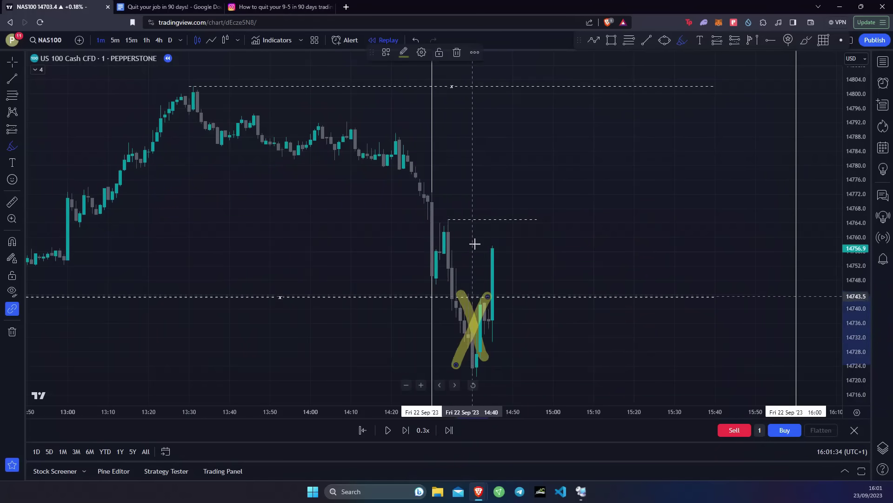
pyautogui.click(419, 40)
pyautogui.click(419, 41)
pyautogui.moveTo(447, 219); pyautogui.dragTo(537, 221)
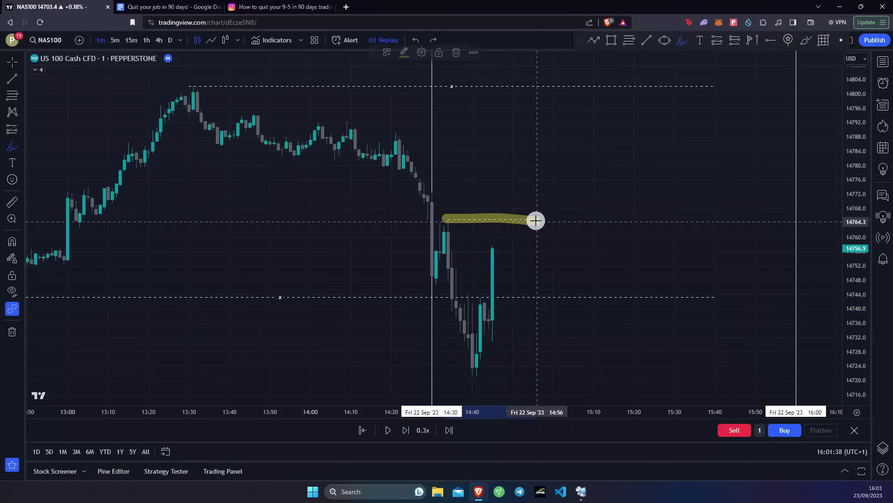
pyautogui.click(416, 40)
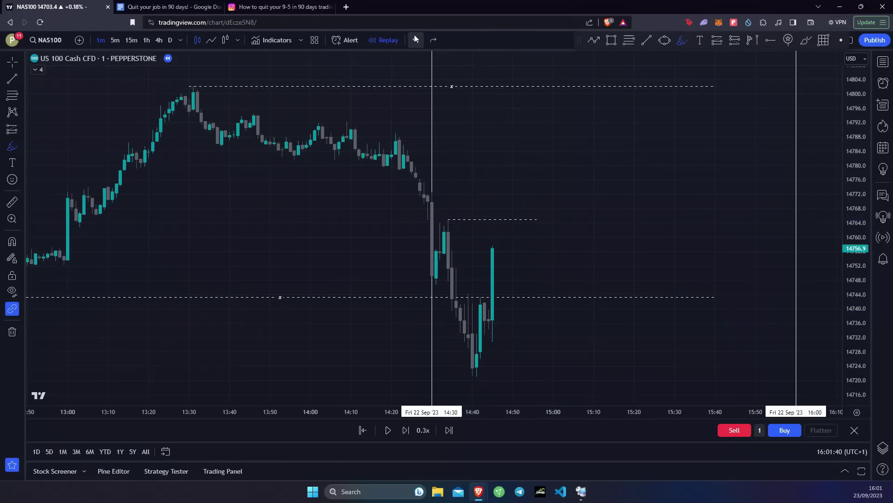
# - Advance the replay through the 14:46 candle, and temporarily brush over the 14:34 swing-high line
pyautogui.click(406, 430)
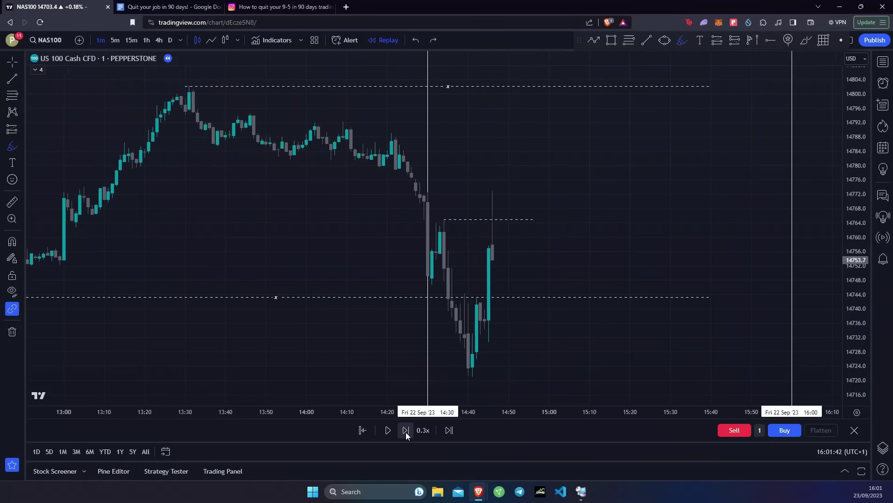
pyautogui.click(406, 431)
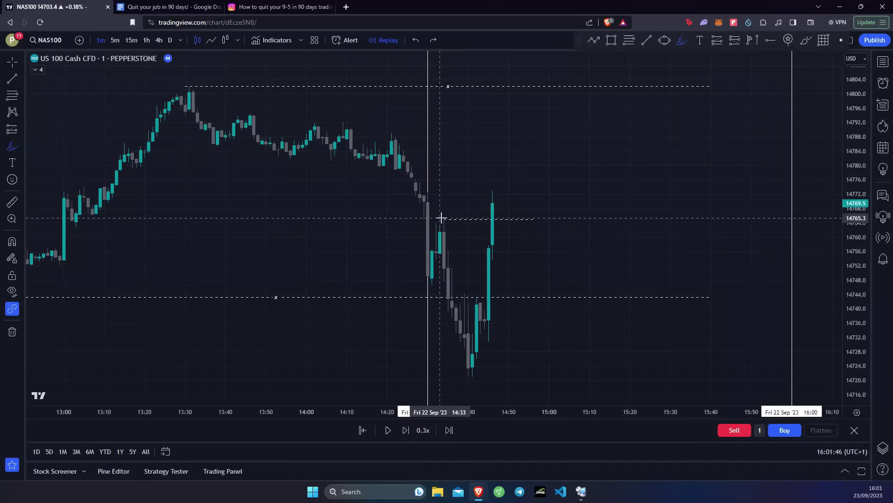
pyautogui.moveTo(442, 218); pyautogui.dragTo(567, 219)
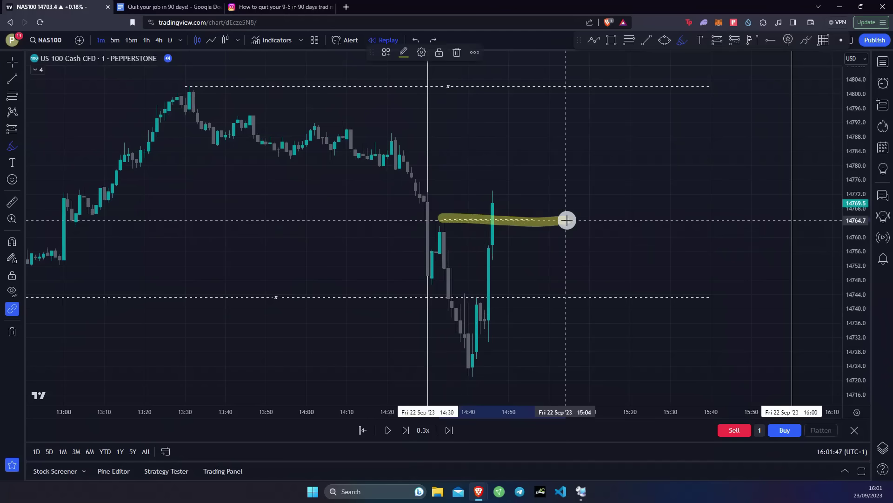
pyautogui.click(416, 39)
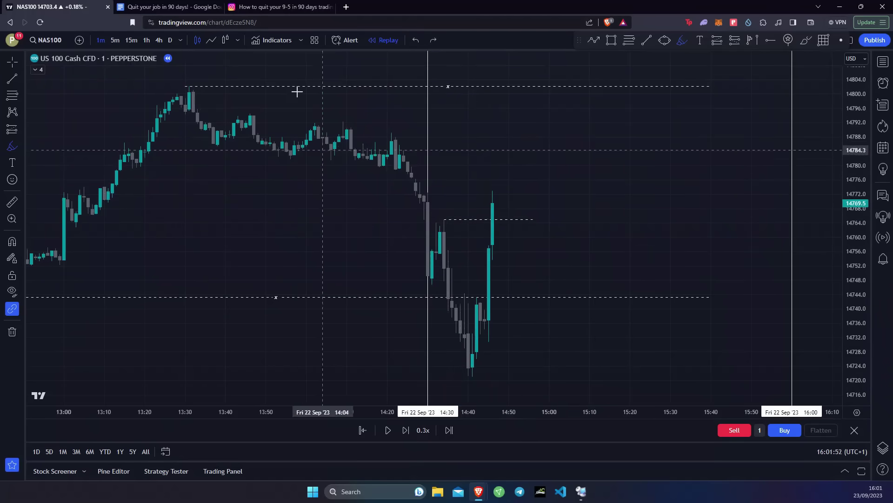
# - Read the Fair value gap item in the Google Docs checklist and return to the TradingView chart
pyautogui.click(167, 6)
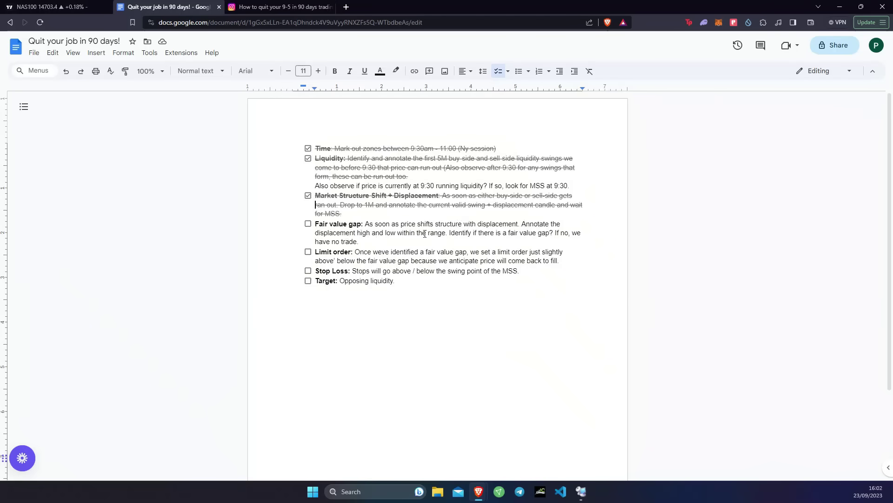
pyautogui.hotkey('ctrl', 'shift', 'Tab')
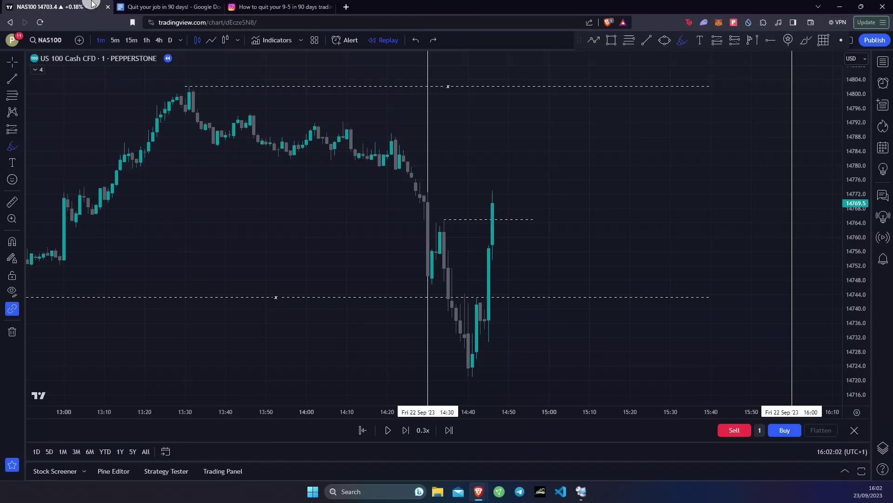
# - Draw a dashed horizontal trend line along the displacement low at about 14721, from 14:40 to about 15:10
pyautogui.click(11, 65)
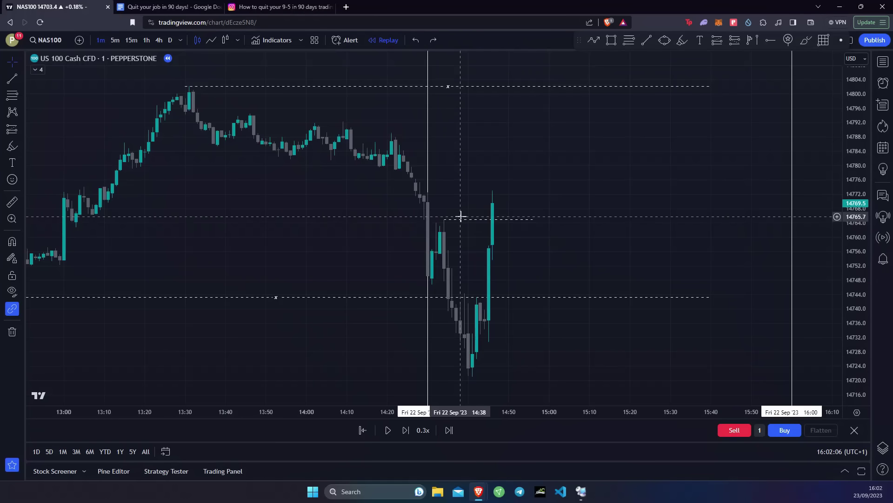
pyautogui.click(20, 61)
pyautogui.click(9, 79)
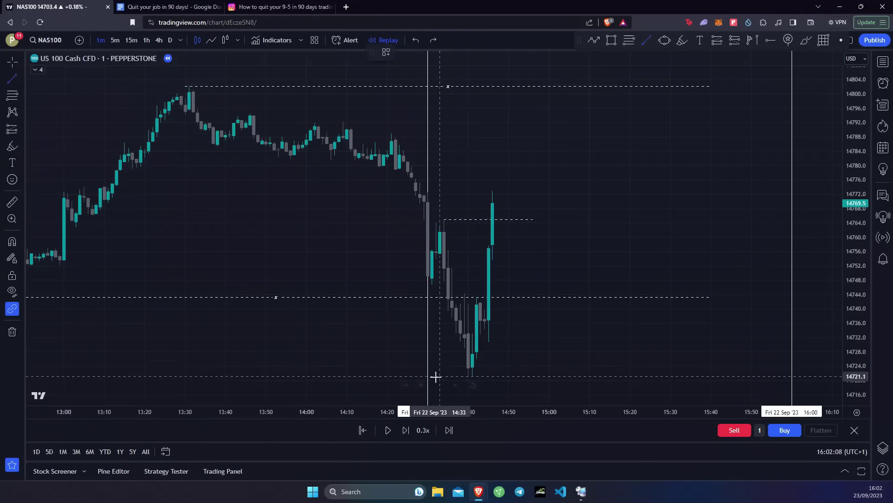
pyautogui.click(470, 374)
pyautogui.click(590, 375)
pyautogui.click(597, 362)
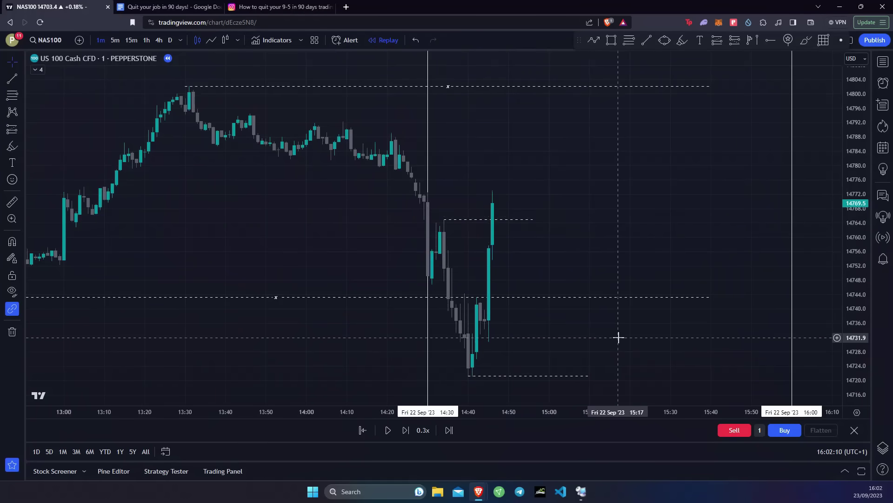
# - Draw a rectangle over the fair value gap from 14:44 to 15:16, between 14753.9 and 14740.0, and send it to the back
pyautogui.click(21, 143)
pyautogui.click(51, 303)
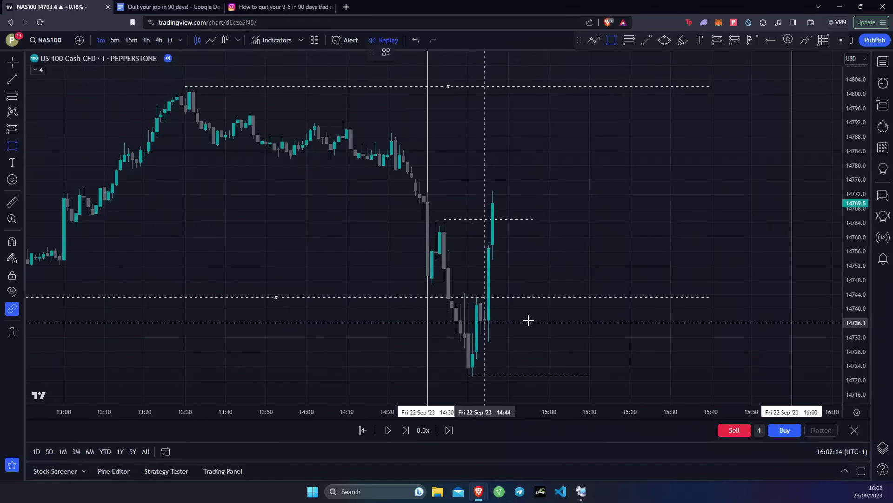
pyautogui.moveTo(485, 259)
pyautogui.mouseDown()
pyautogui.moveTo(512, 289)
pyautogui.moveTo(570, 309)
pyautogui.moveTo(613, 278)
pyautogui.mouseUp()
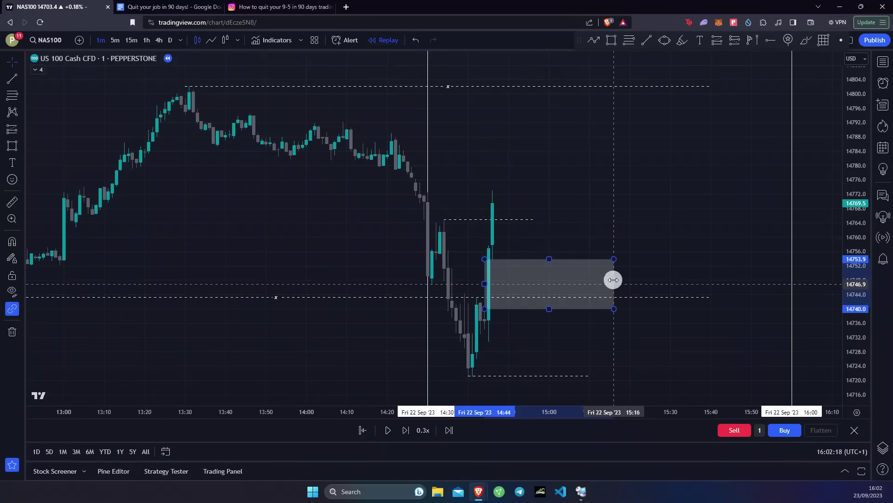
pyautogui.rightClick(615, 279)
pyautogui.rightClick(615, 279)
pyautogui.moveTo(616, 279)
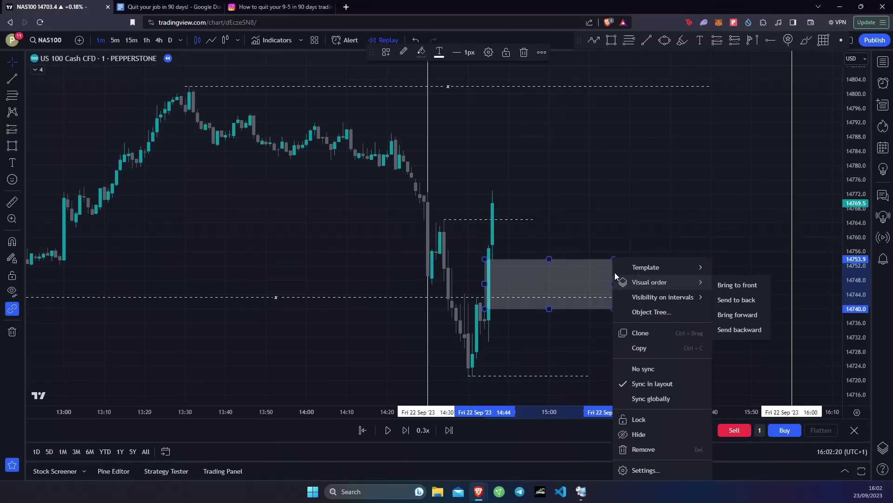
pyautogui.click(756, 304)
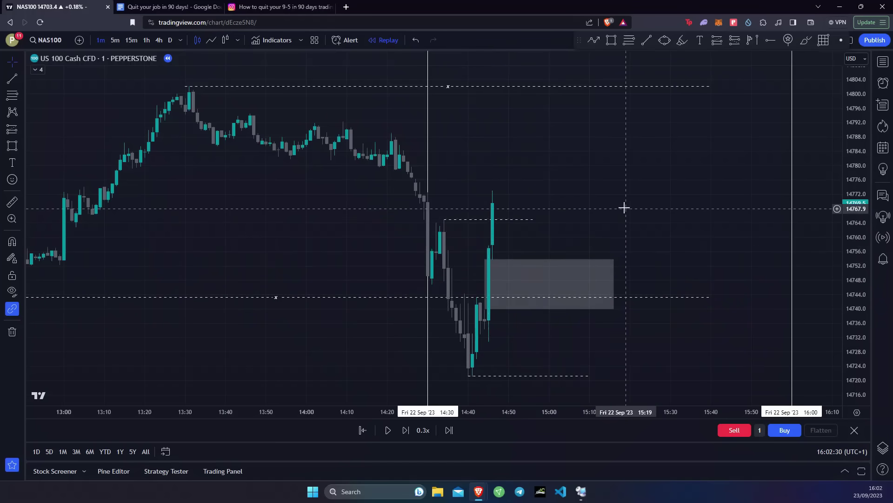
# - Tick off the Fair value gap item in the Google Docs checklist and return to the TradingView chart
pyautogui.click(183, 5)
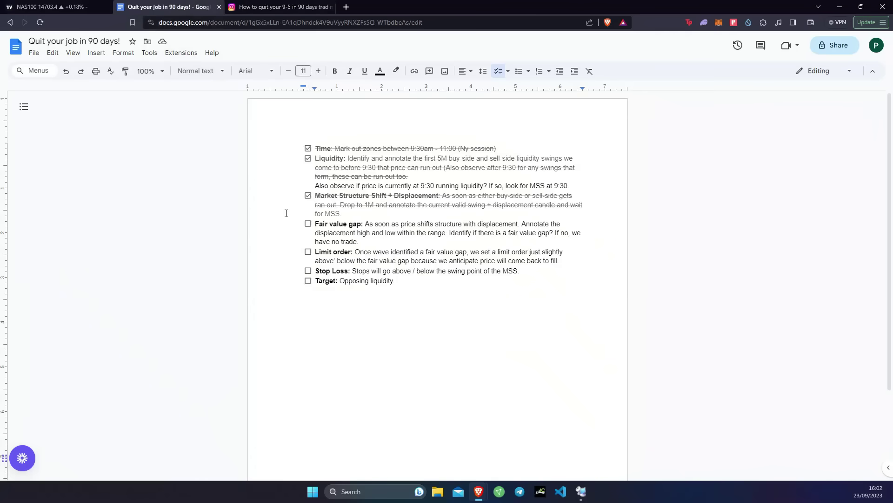
pyautogui.click(308, 225)
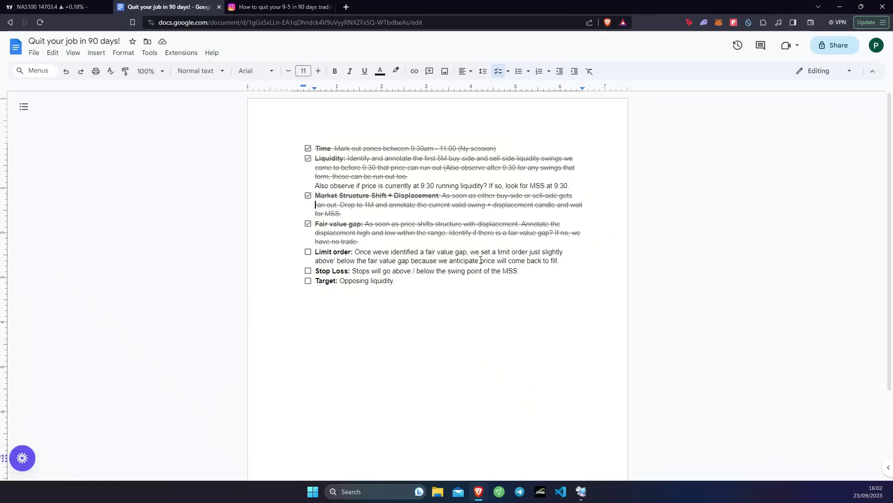
pyautogui.click(51, 7)
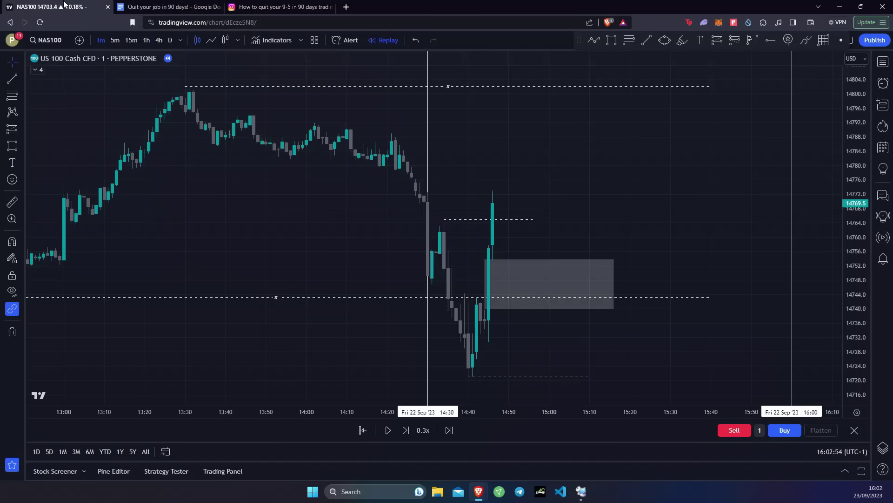
# - Place a long position at 14:50 with entry 14755.1, stop at 14730.0 and target 14801.9 on the buy-side liquidity line
pyautogui.click(23, 126)
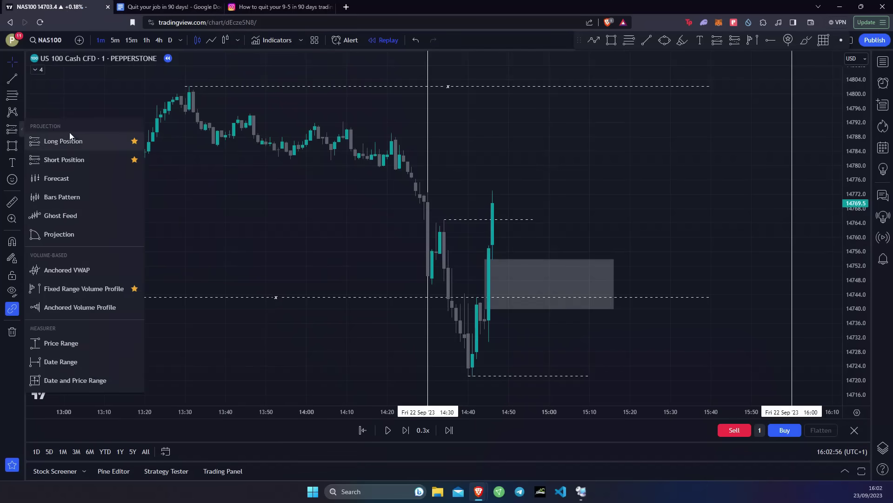
pyautogui.click(68, 138)
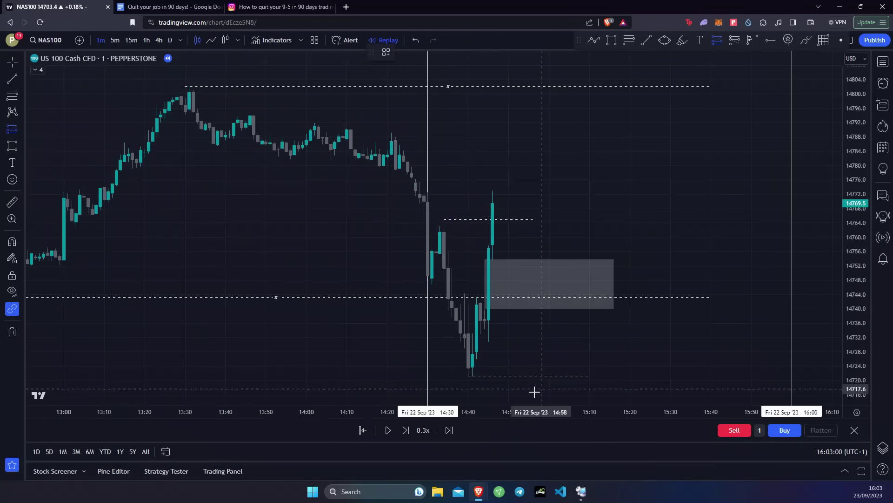
pyautogui.click(508, 254)
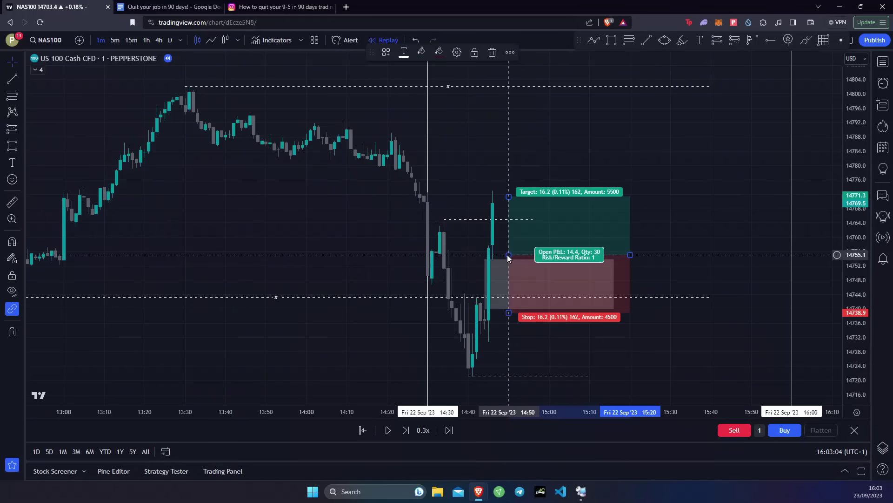
pyautogui.click(510, 313)
pyautogui.moveTo(511, 313); pyautogui.dragTo(509, 344)
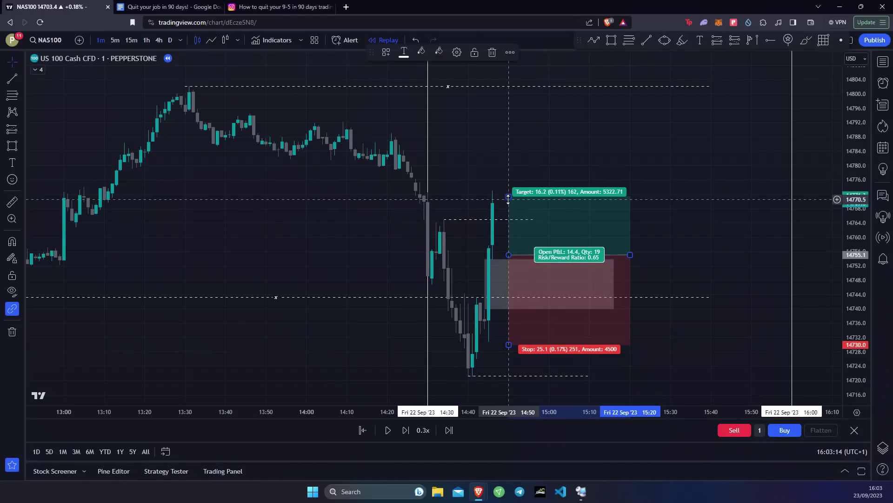
pyautogui.moveTo(511, 199); pyautogui.dragTo(514, 86)
# - Tick off the Limit order, Stop Loss and Target items in the Google Docs checklist
pyautogui.click(189, 5)
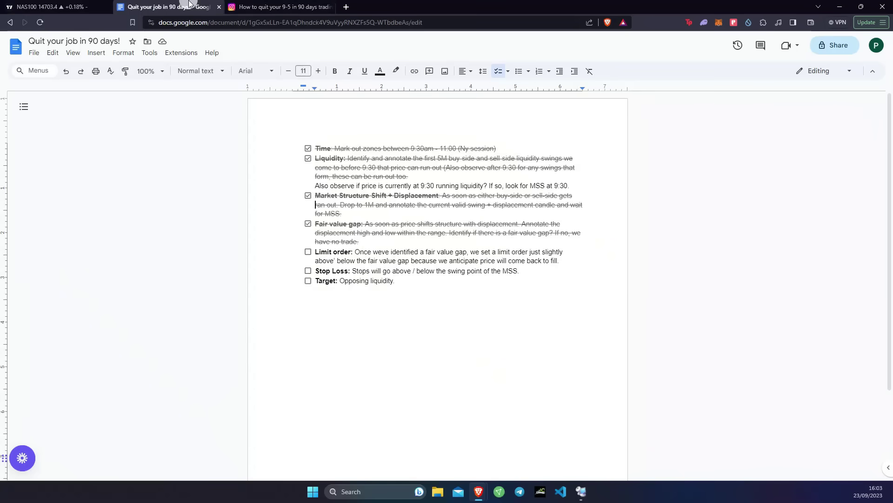
pyautogui.click(309, 253)
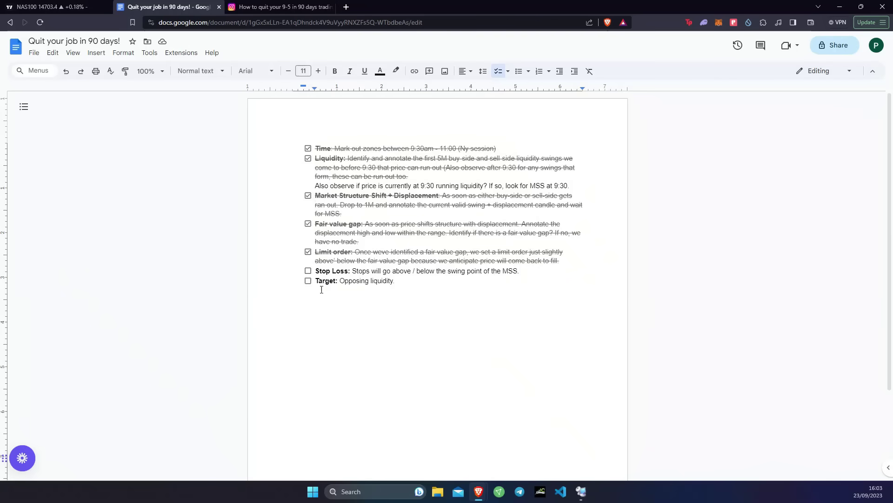
pyautogui.click(308, 271)
pyautogui.click(308, 280)
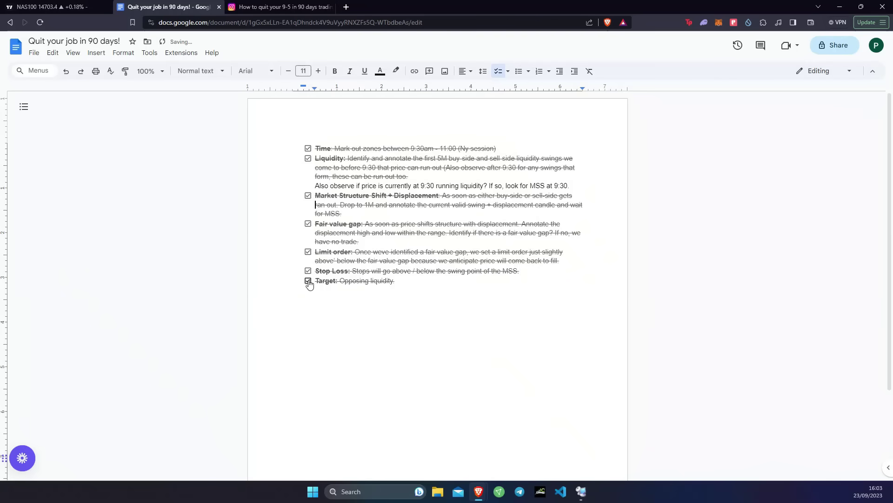
# - Return to the TradingView chart and lower the long position's stop to 14729.3
pyautogui.click(79, 6)
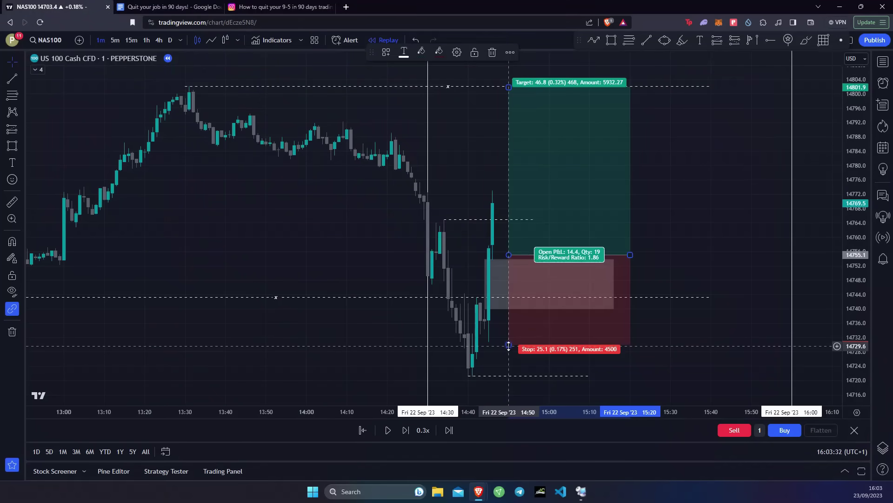
pyautogui.moveTo(508, 346)
pyautogui.mouseDown()
pyautogui.moveTo(510, 380)
pyautogui.moveTo(515, 347)
pyautogui.mouseUp()
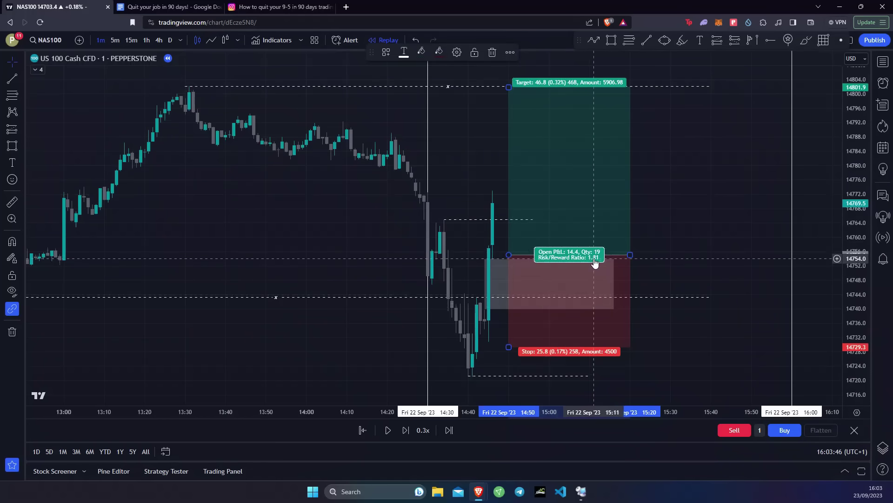
pyautogui.click(680, 208)
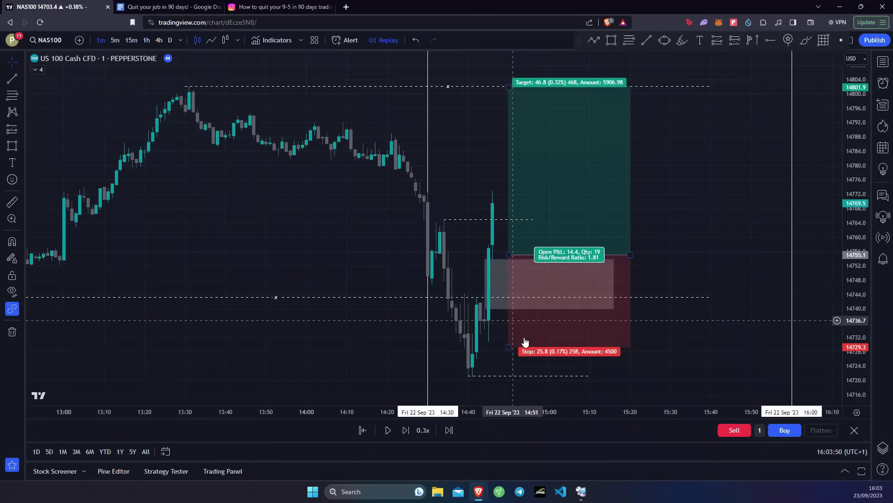
# - Advance the chart replay candle by candle past the long position's target, up to about 15:34
pyautogui.click(406, 431)
pyautogui.click(406, 430)
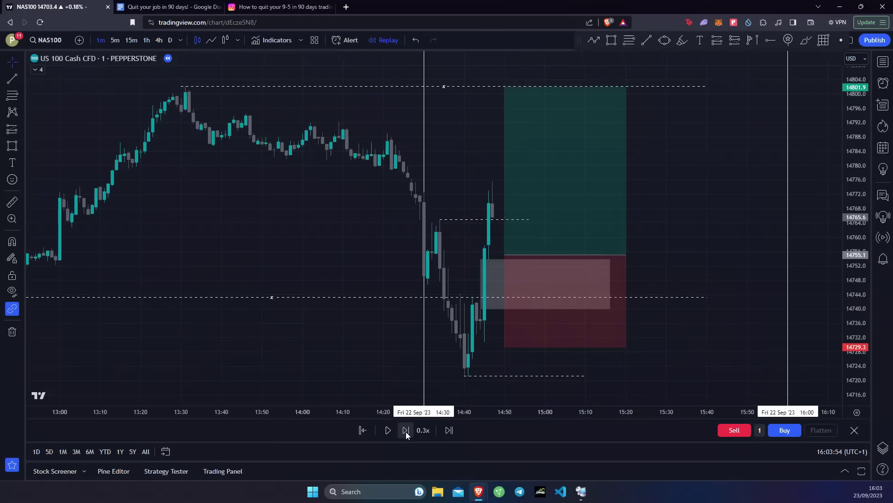
pyautogui.click(406, 430)
pyautogui.click(406, 431)
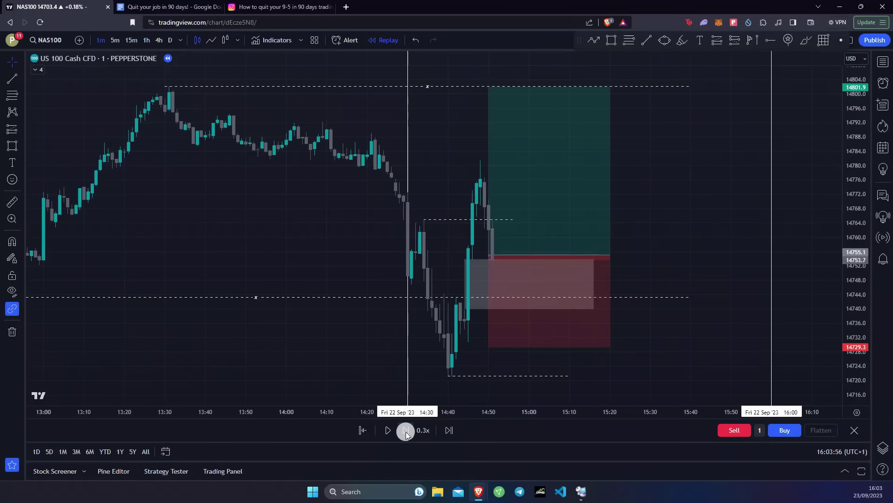
pyautogui.click(406, 430)
pyautogui.click(406, 430)
pyautogui.click(406, 430)
pyautogui.click(406, 430)
pyautogui.click(406, 430)
pyautogui.click(406, 430)
pyautogui.click(405, 430)
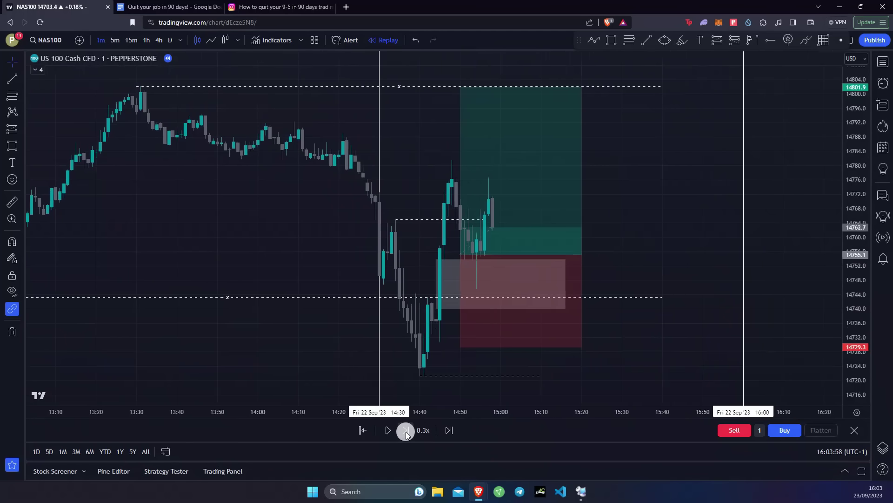
pyautogui.click(405, 430)
pyautogui.click(405, 431)
pyautogui.click(405, 430)
pyautogui.click(406, 430)
pyautogui.click(406, 430)
pyautogui.click(406, 430)
pyautogui.click(406, 431)
pyautogui.click(405, 430)
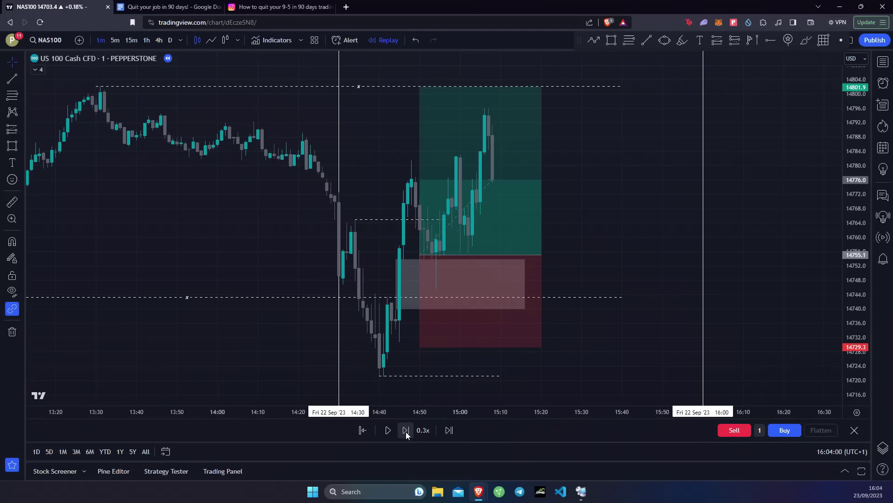
pyautogui.click(406, 430)
pyautogui.click(406, 430)
pyautogui.click(406, 430)
pyautogui.click(406, 430)
pyautogui.click(406, 430)
pyautogui.click(405, 431)
pyautogui.click(406, 431)
pyautogui.click(406, 431)
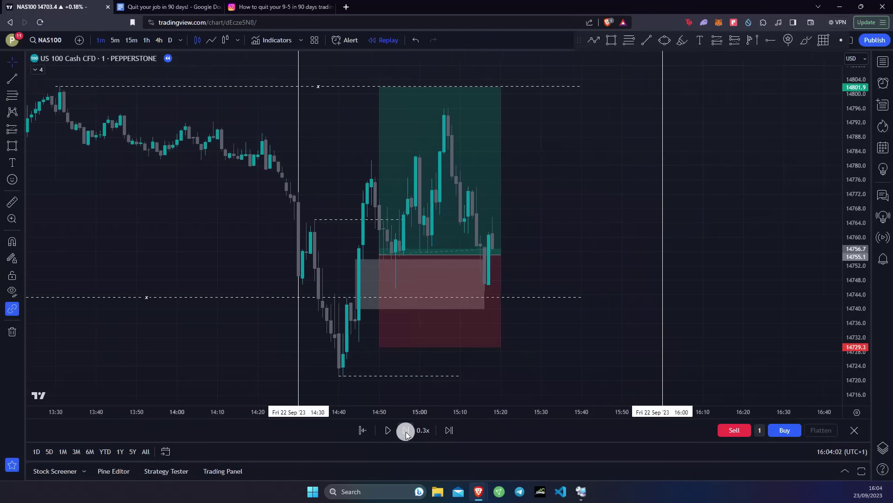
pyautogui.click(405, 430)
pyautogui.click(406, 431)
pyautogui.click(406, 431)
pyautogui.click(406, 430)
pyautogui.click(405, 430)
pyautogui.click(406, 430)
pyautogui.click(405, 431)
pyautogui.click(405, 431)
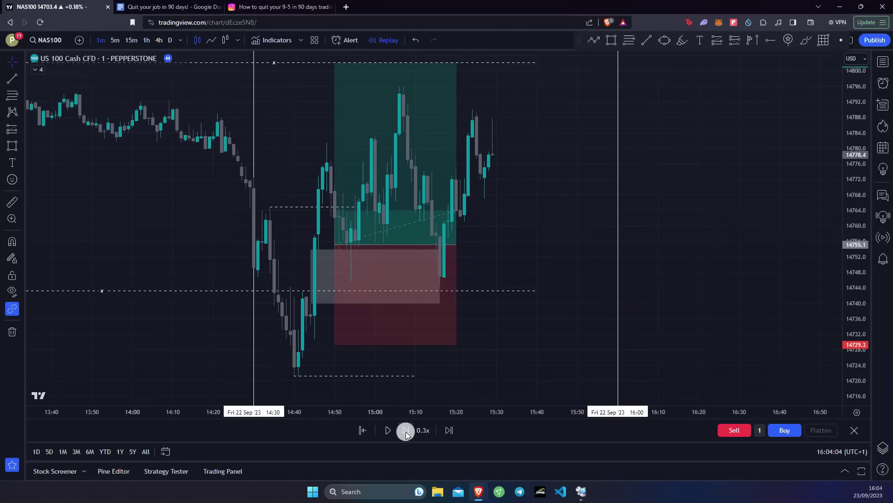
pyautogui.click(406, 431)
pyautogui.click(405, 431)
pyautogui.click(406, 430)
pyautogui.click(406, 430)
pyautogui.click(406, 430)
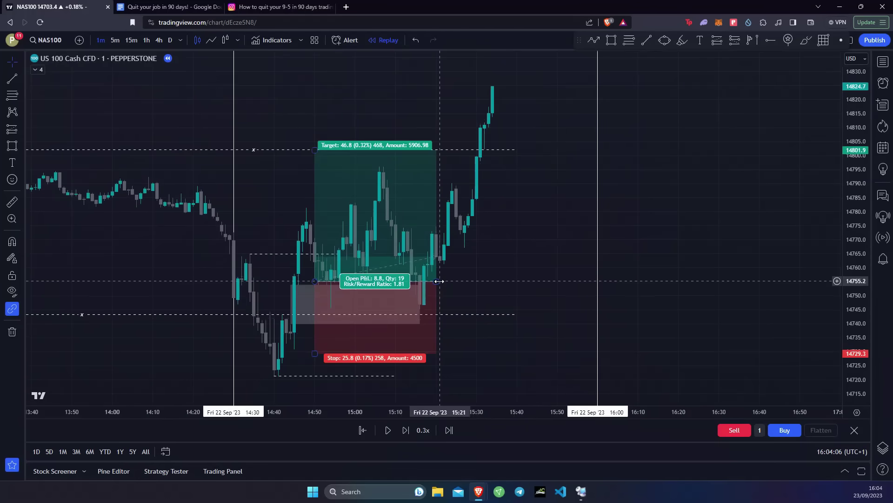
# - Extend the long position's end time to 15:46 and send it behind the candles
pyautogui.moveTo(439, 281); pyautogui.dragTo(541, 209)
pyautogui.rightClick(451, 205)
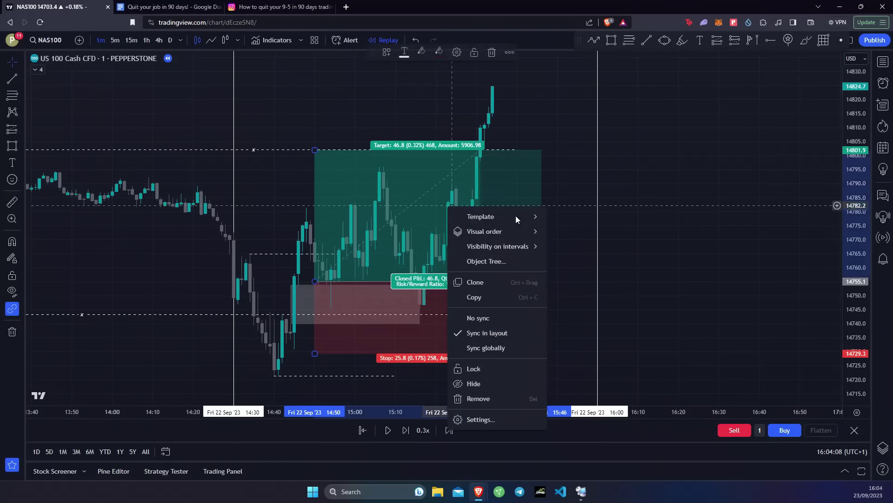
pyautogui.moveTo(525, 232)
pyautogui.click(558, 247)
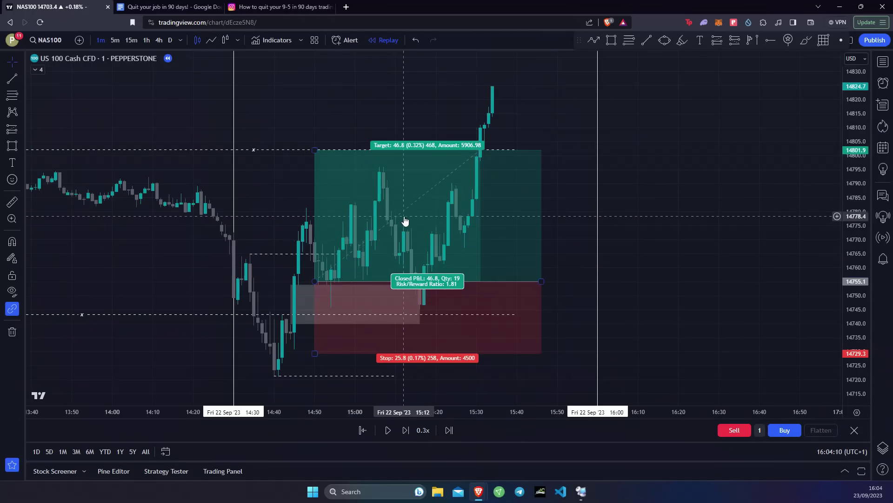
# - Advance the chart replay candle by candle to about 15:57
pyautogui.scroll(-1, 372, 281)
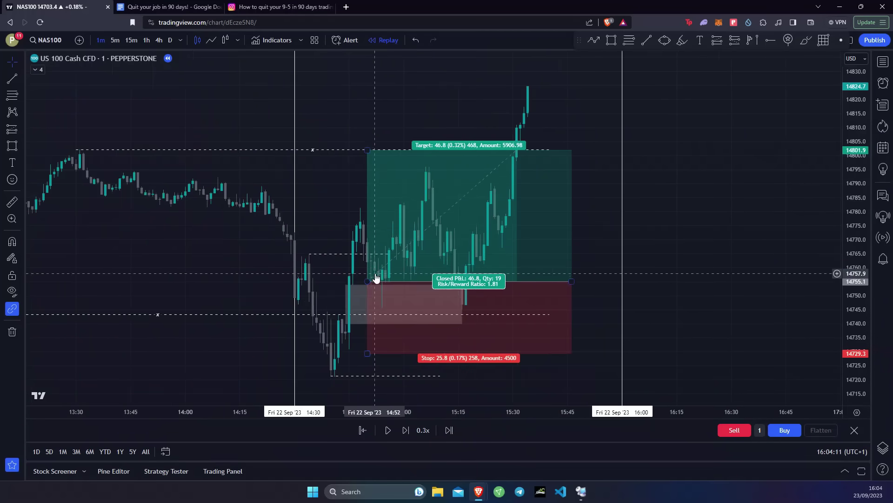
pyautogui.click(405, 430)
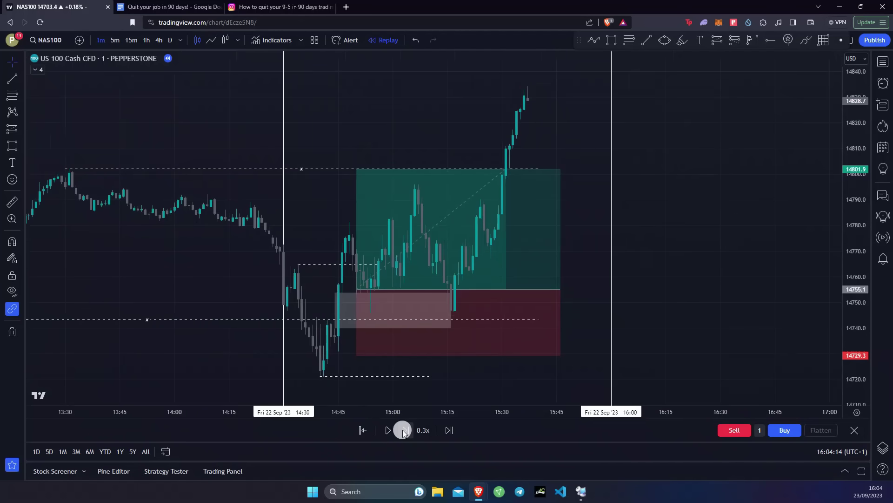
pyautogui.click(404, 430)
pyautogui.click(404, 430)
pyautogui.click(404, 429)
pyautogui.click(404, 430)
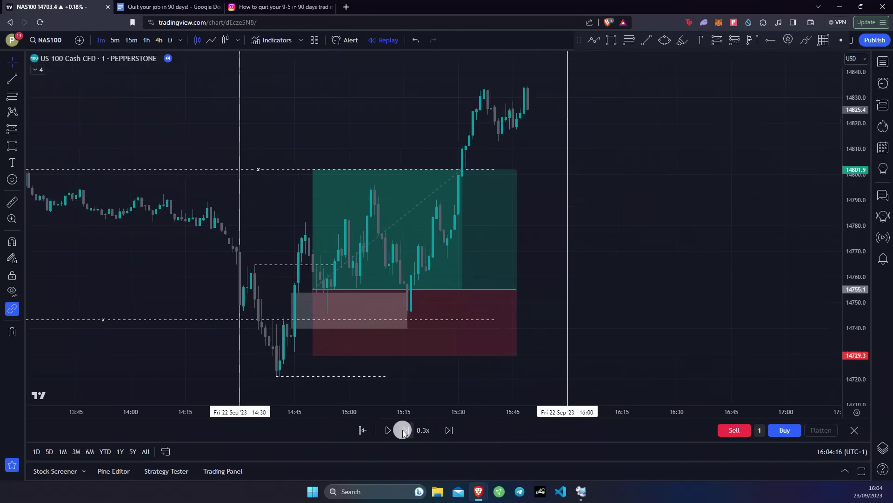
pyautogui.click(404, 430)
pyautogui.click(404, 430)
pyautogui.click(404, 430)
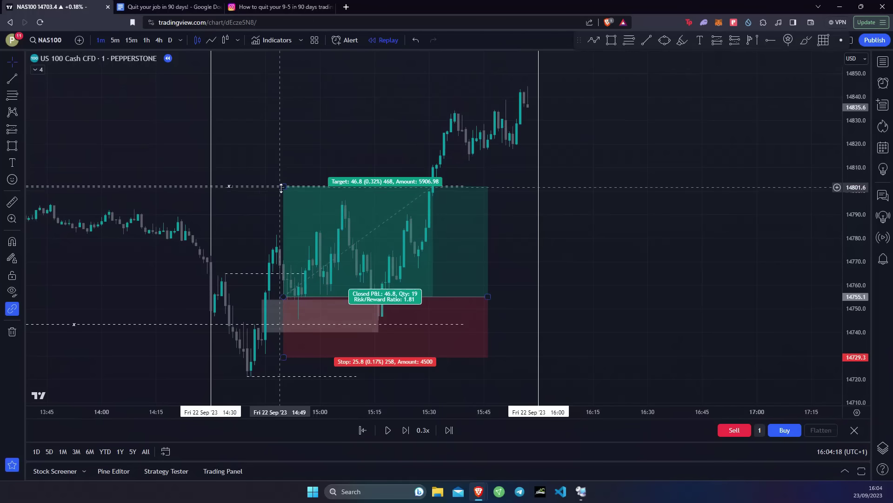
# - Raise the long position's target to 14842.4 and advance the replay past 16:00 to about 16:07
pyautogui.moveTo(281, 188); pyautogui.dragTo(315, 92)
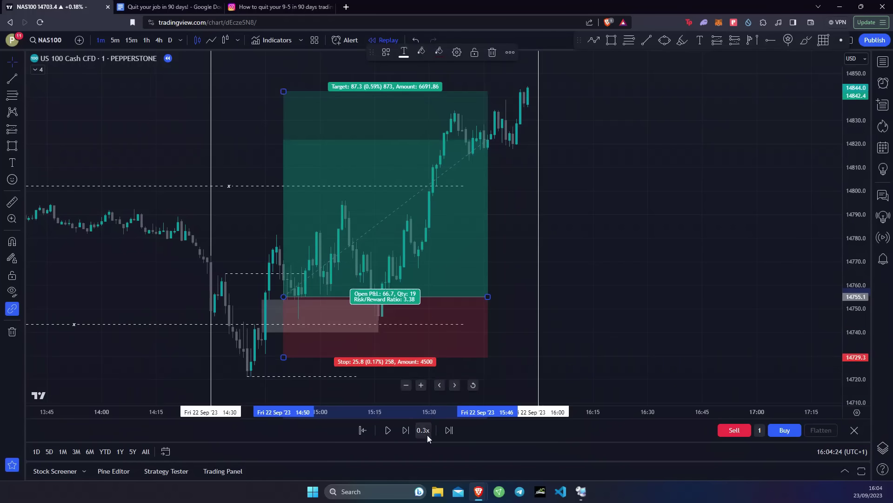
pyautogui.click(405, 430)
pyautogui.click(405, 429)
pyautogui.click(405, 430)
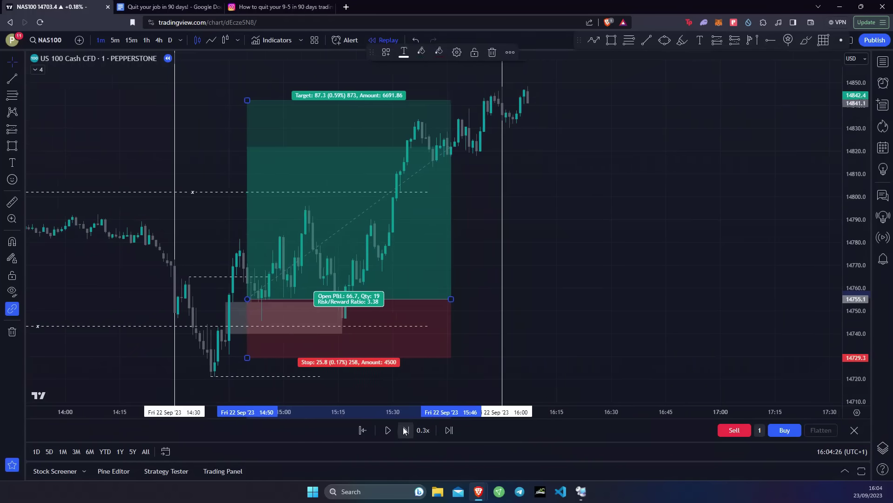
# - Advance the chart replay candle by candle to about 16:15
pyautogui.click(405, 430)
pyautogui.click(405, 430)
pyautogui.click(405, 430)
pyautogui.click(405, 430)
pyautogui.click(405, 430)
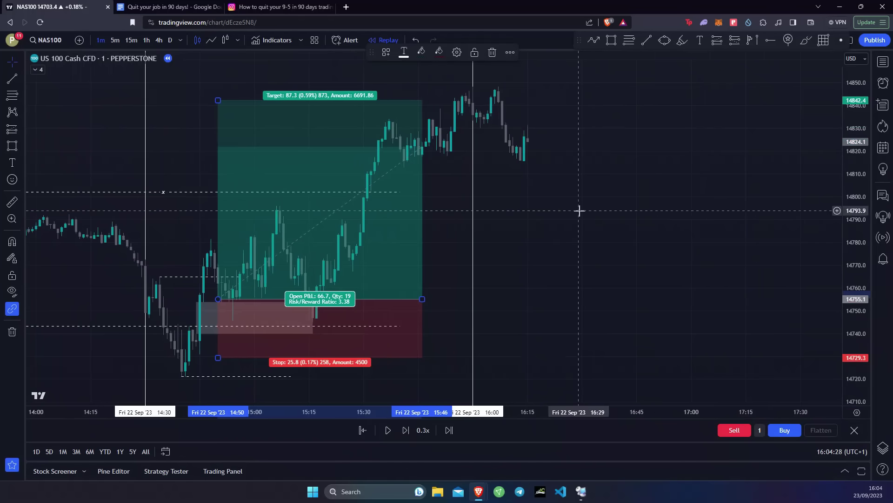
# - Review the completed trading checklist in the Google Docs document, from Time through Target, and return to the NAS100 chart
pyautogui.scroll(-3, 580, 211)
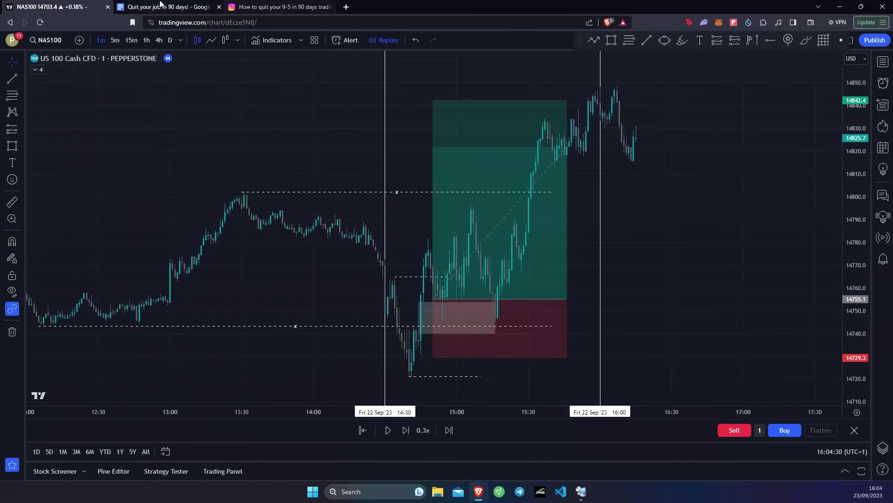
pyautogui.click(160, 6)
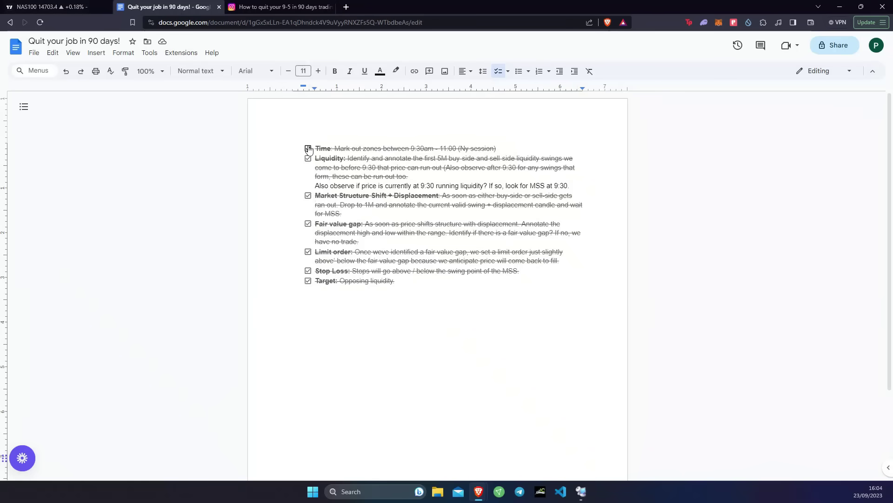
pyautogui.click(51, 6)
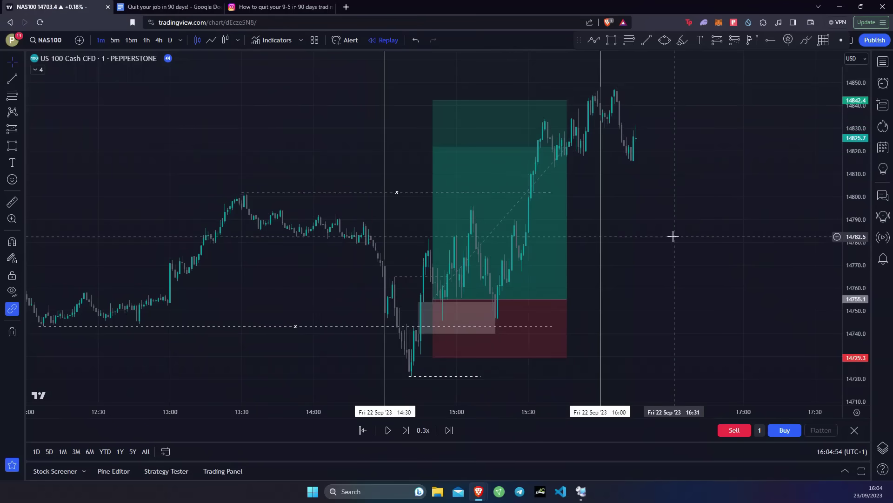
# - Extend the long position's end time to 16:15
pyautogui.moveTo(564, 302)
pyautogui.moveTo(565, 300); pyautogui.dragTo(636, 298)
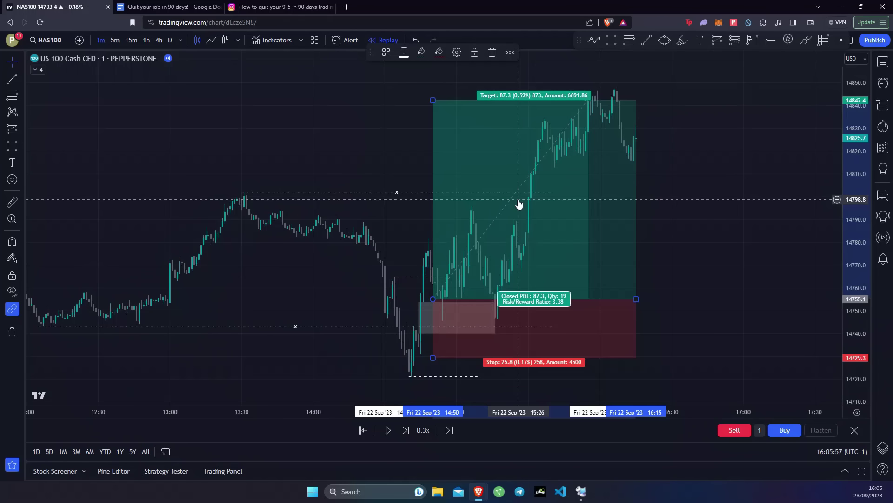
# - Look over the checklist document in Google Docs once more and switch back to the NAS100 chart
pyautogui.click(260, 7)
pyautogui.click(213, 9)
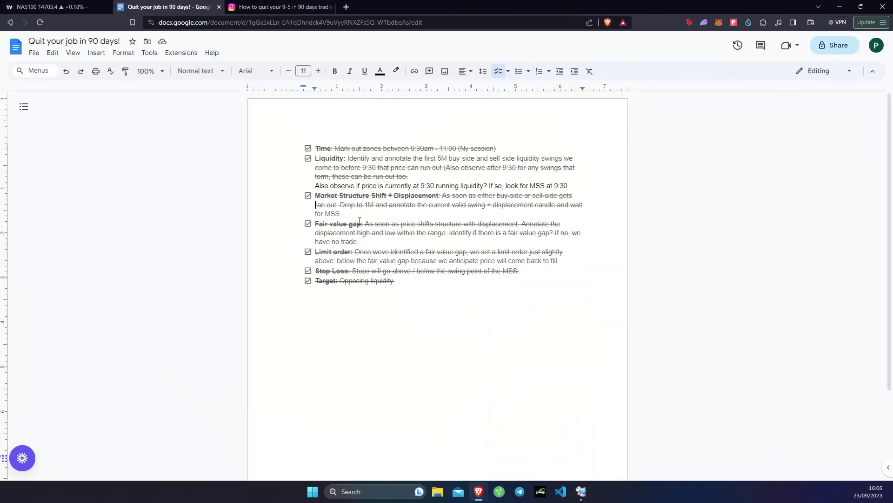
pyautogui.click(56, 5)
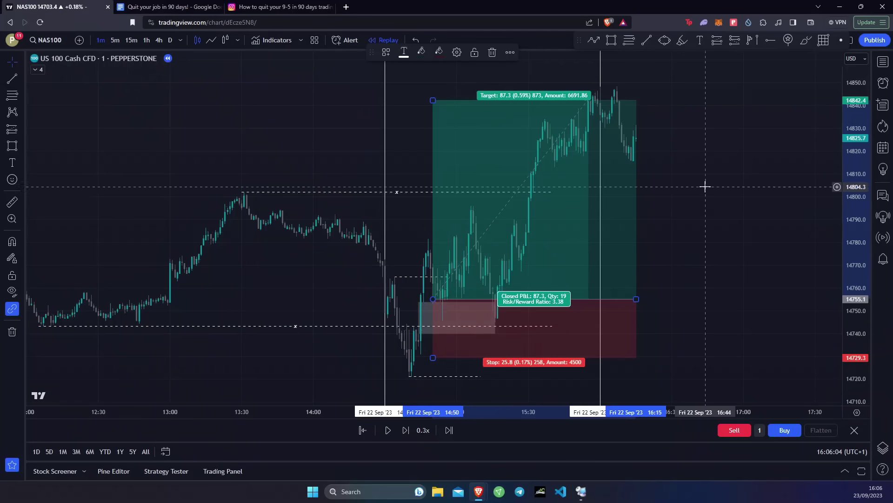
pyautogui.click(506, 145)
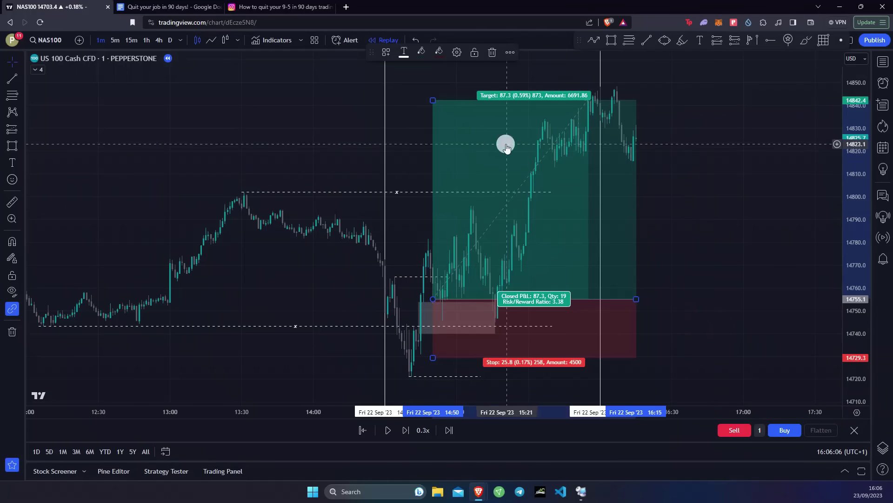
pyautogui.rightClick(506, 145)
pyautogui.click(714, 166)
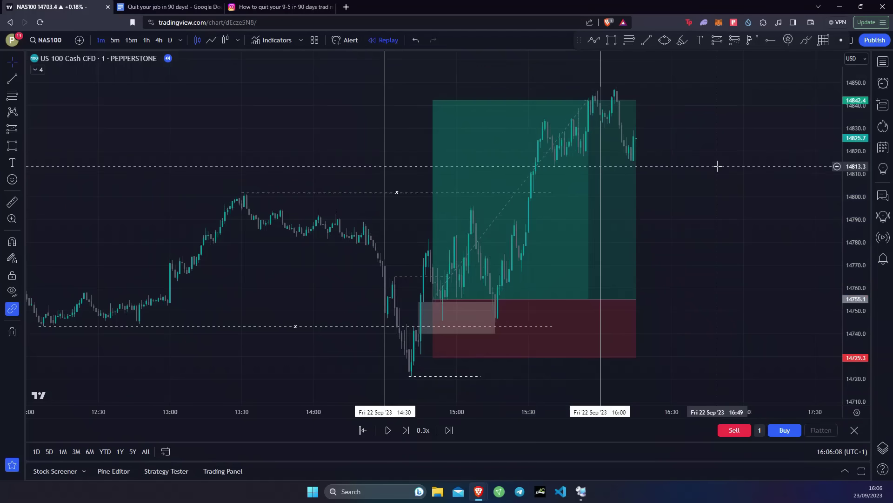
pyautogui.scroll(-3, 727, 203)
pyautogui.scroll(1, 729, 203)
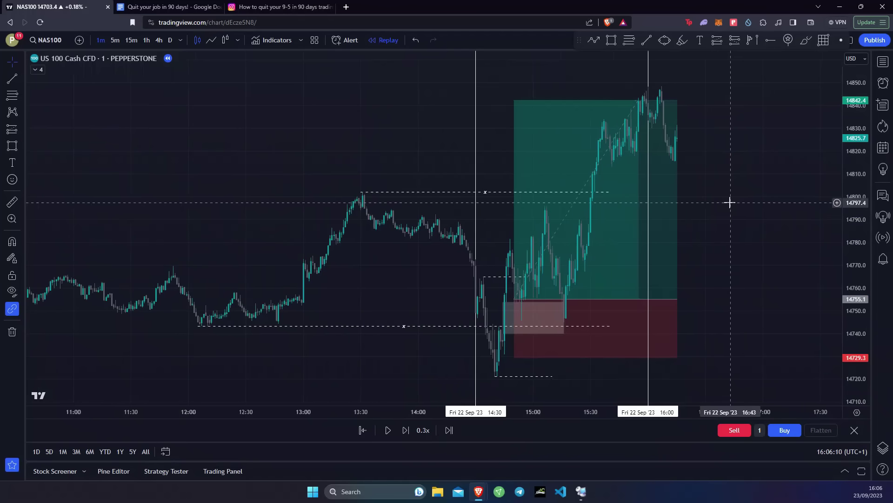
pyautogui.scroll(2, 729, 202)
pyautogui.scroll(-1, 699, 212)
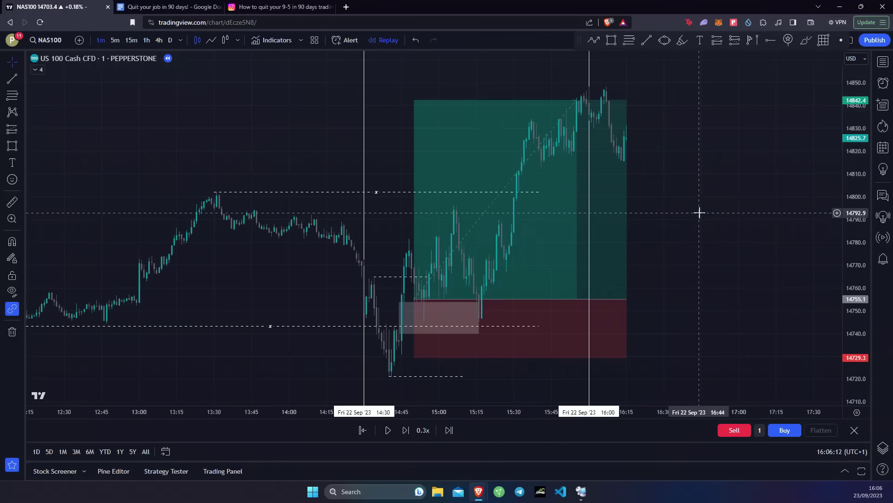